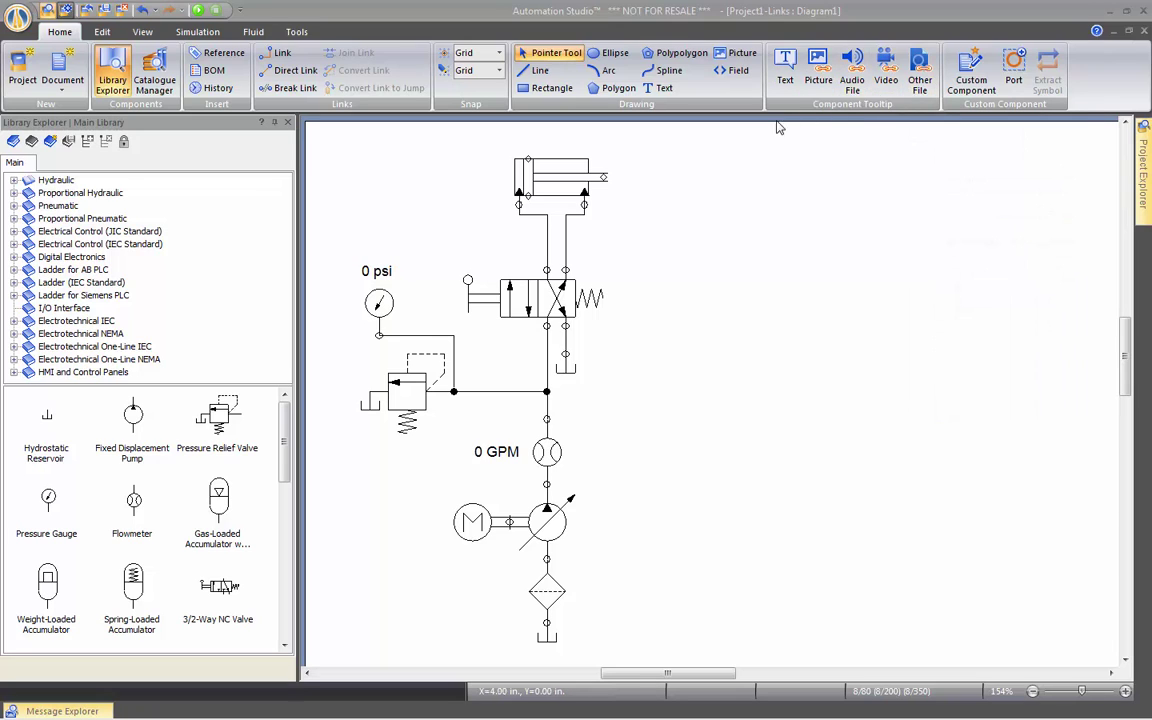
Attach Parker-Cylinder.jpg to the double-acting cylinder's tooltip as a Picture link
left_click(818, 76)
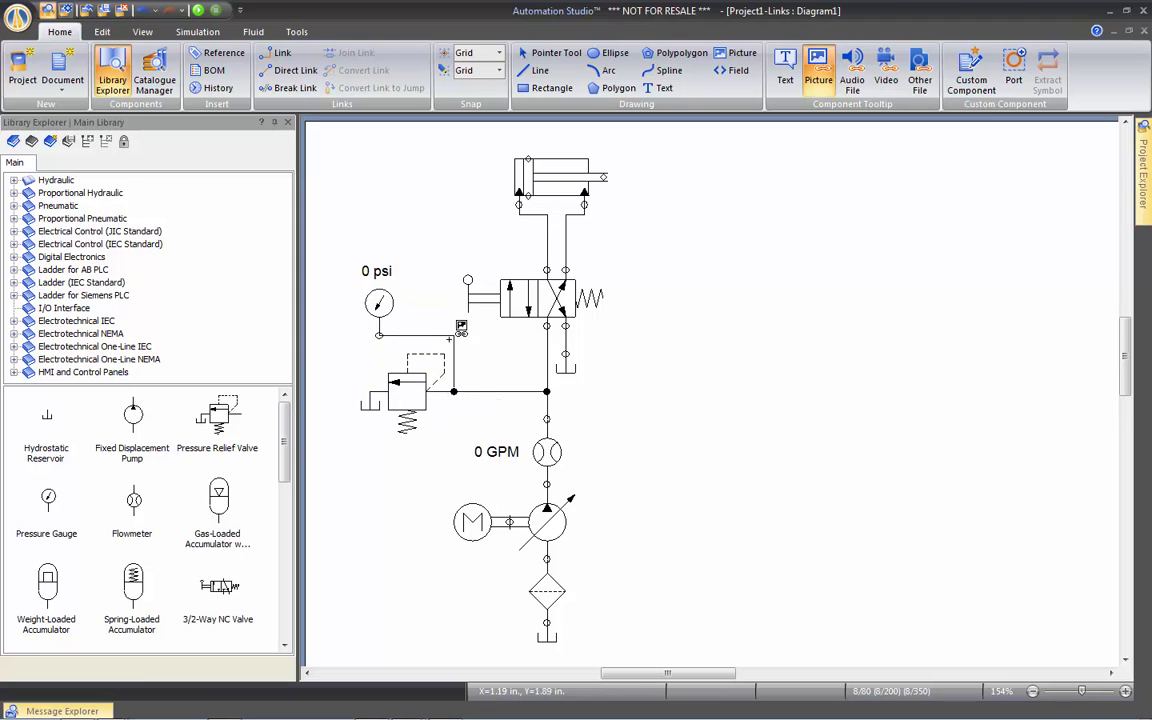
left_click(569, 164)
left_click(627, 229)
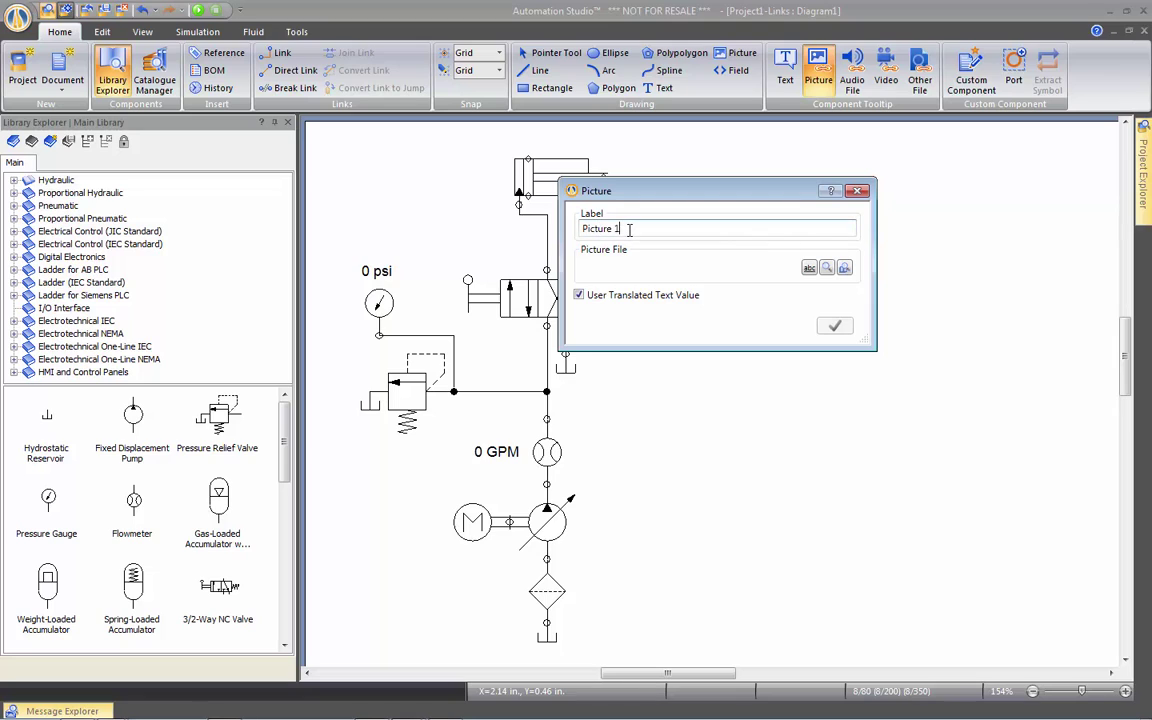
left_click(828, 270)
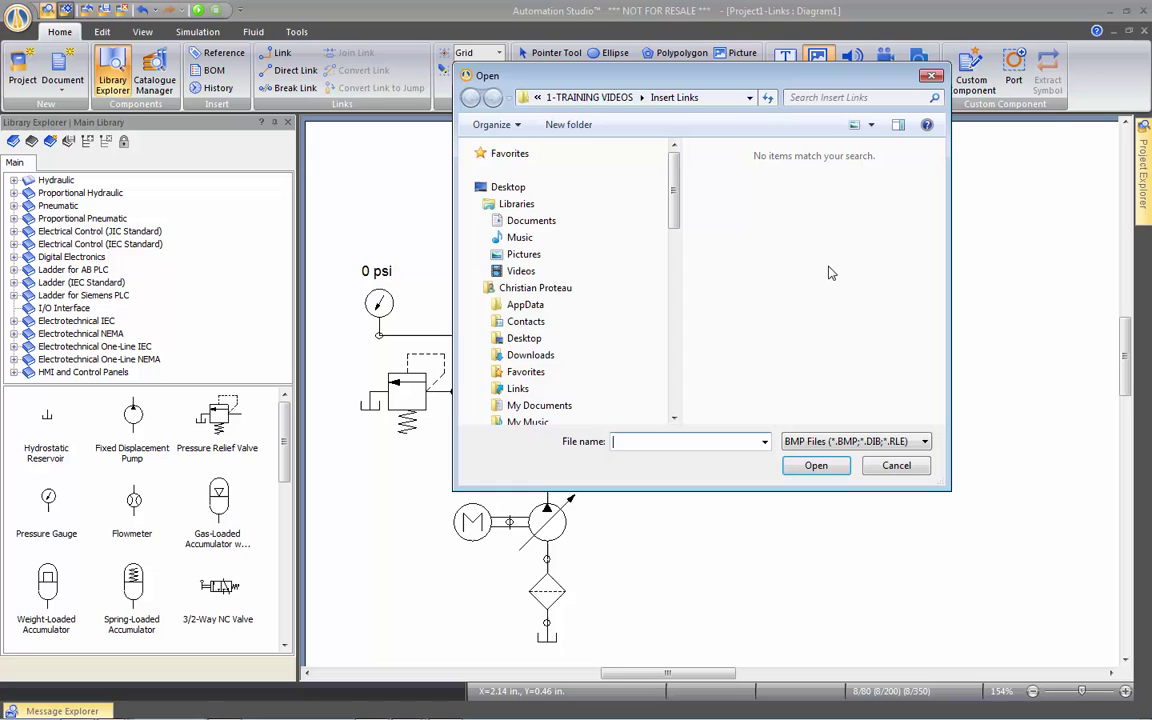
left_click(868, 443)
left_click(858, 469)
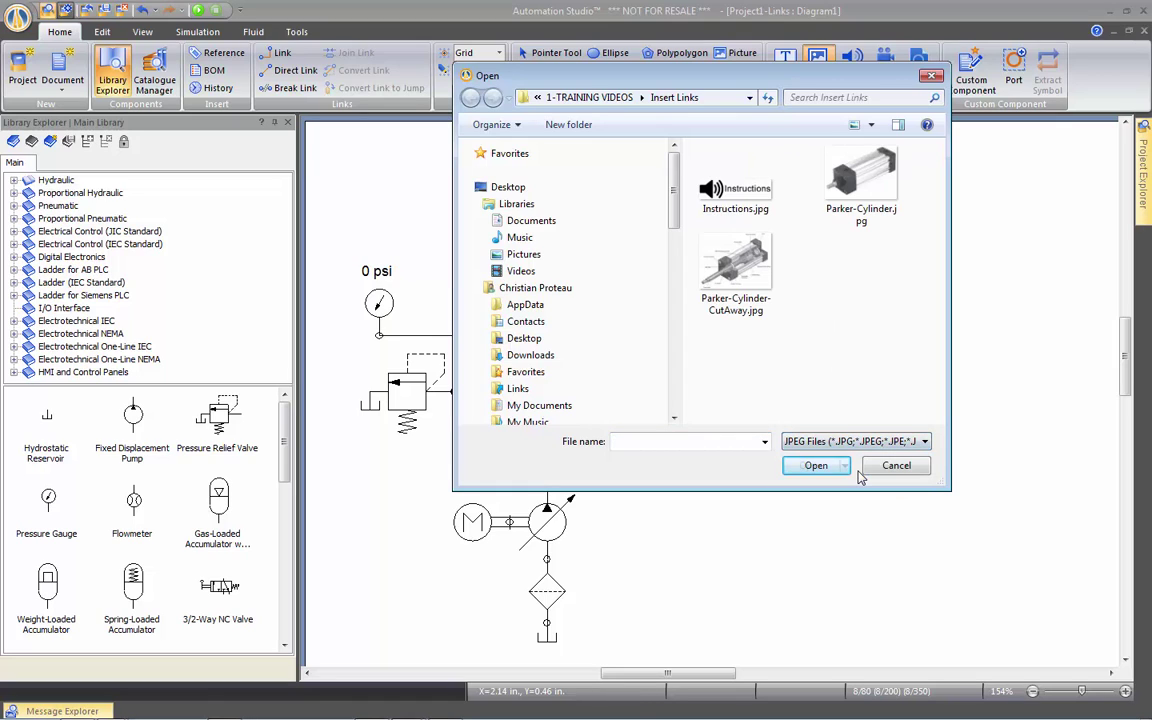
double_click(867, 185)
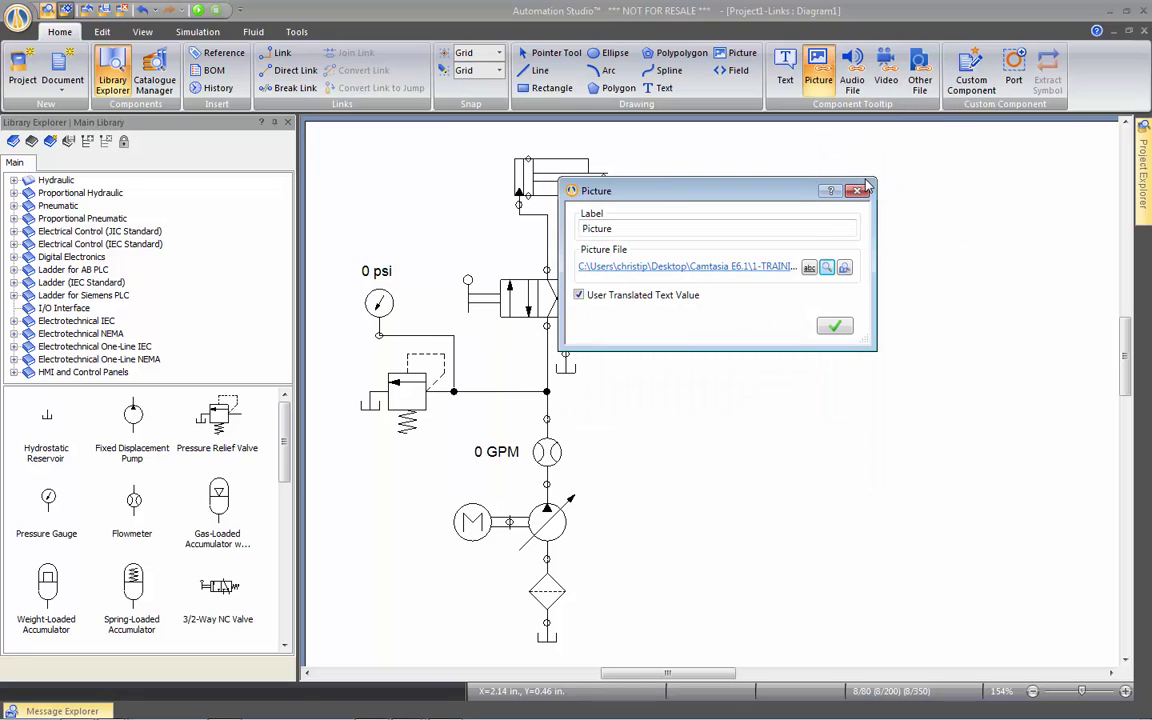
left_click(835, 326)
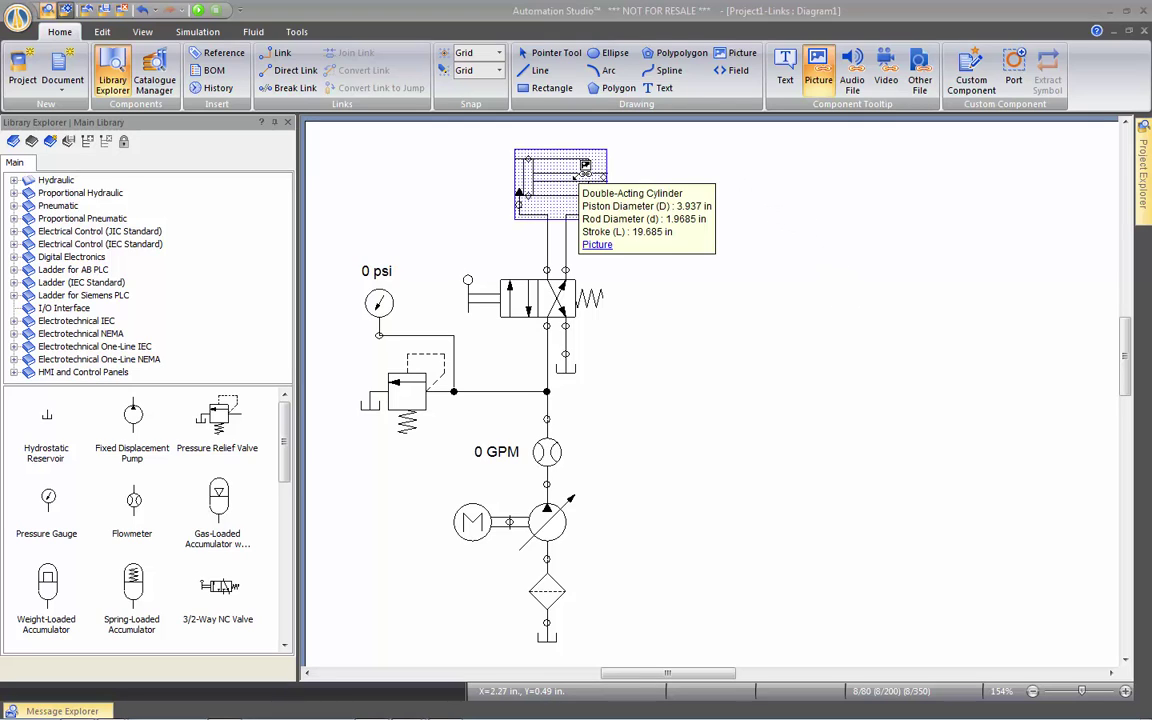
Link Parker-Cylinder-CutAway.jpg to the cylinder as a second picture labelled 'Cut Away'
left_click(585, 167)
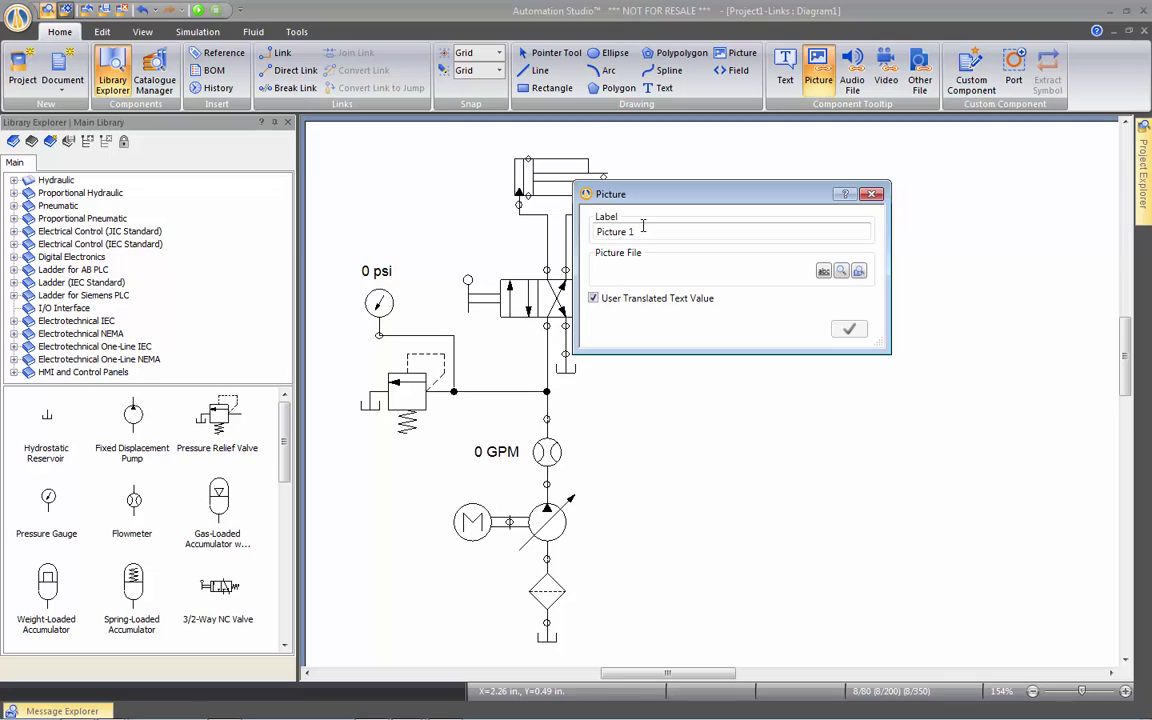
type("Cut Away")
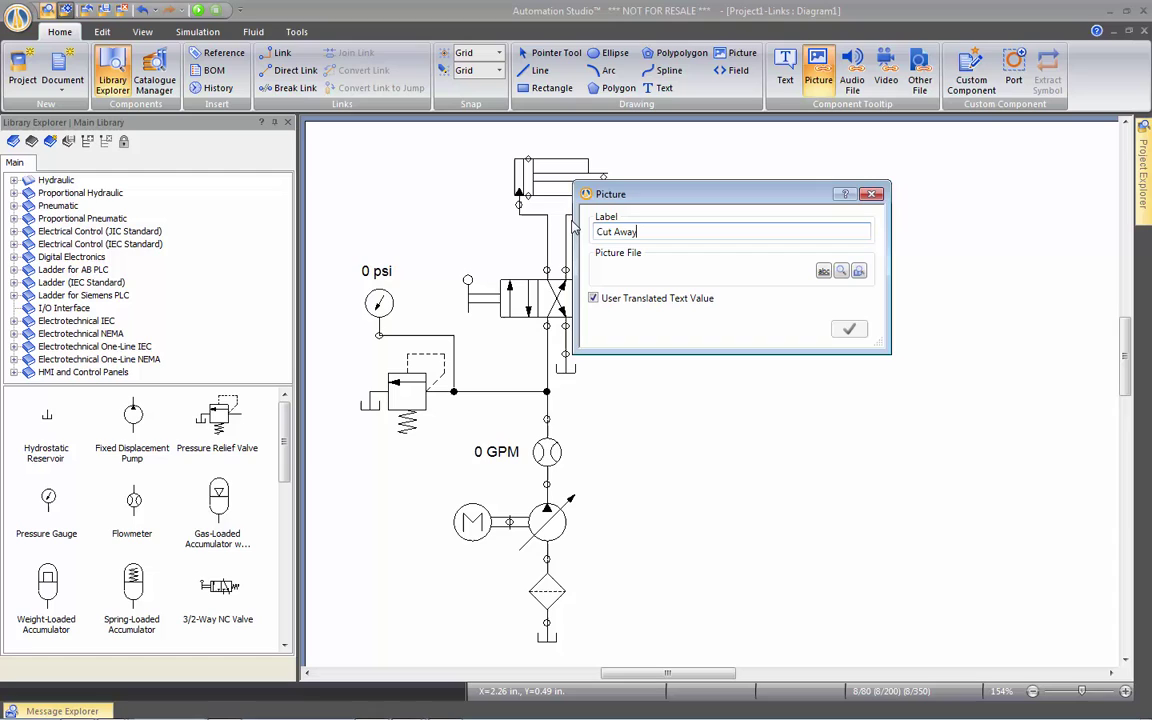
left_click(841, 271)
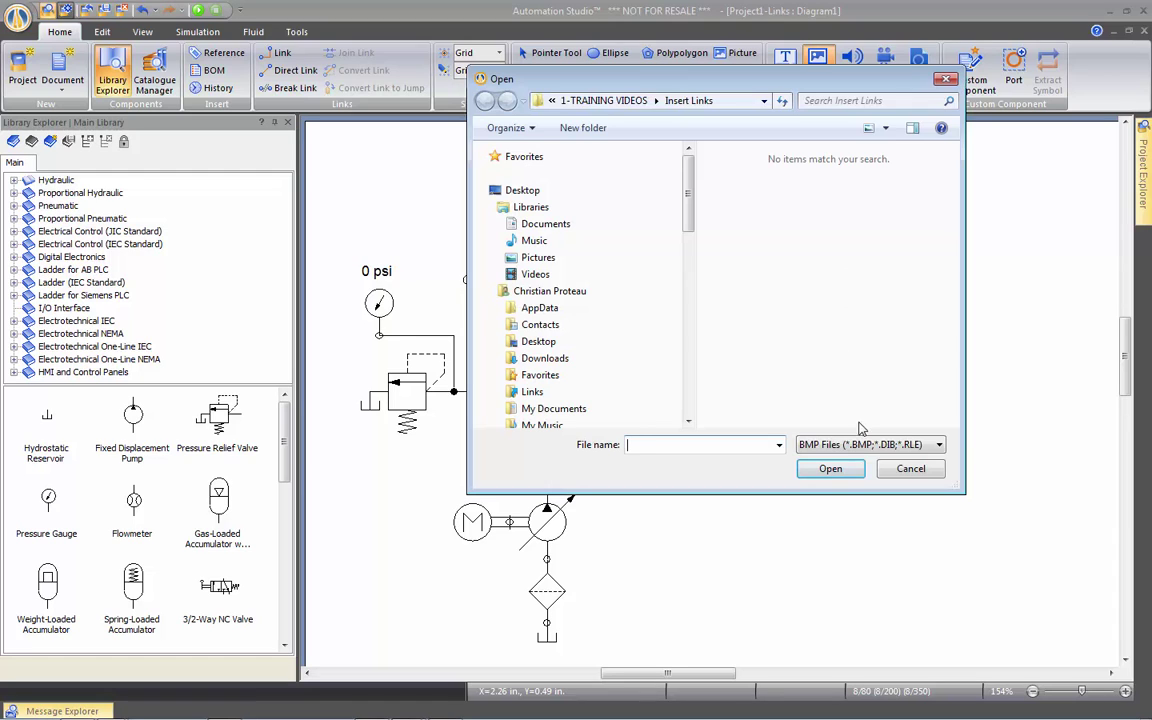
left_click(858, 444)
left_click(856, 472)
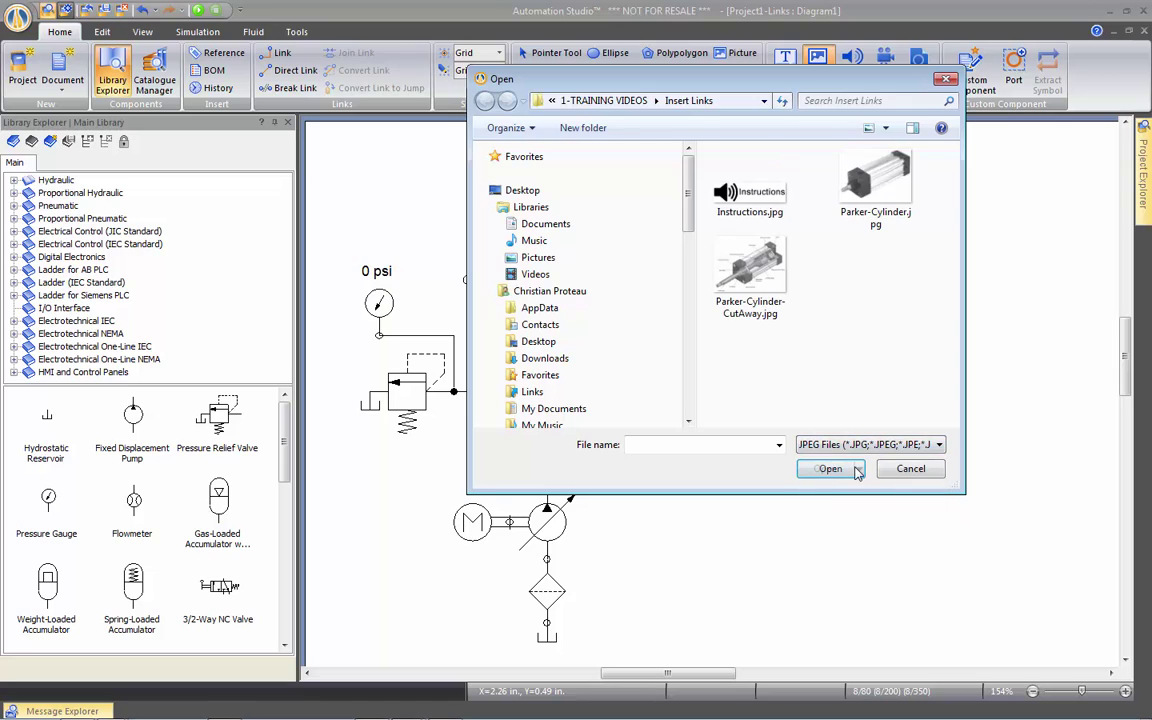
double_click(750, 263)
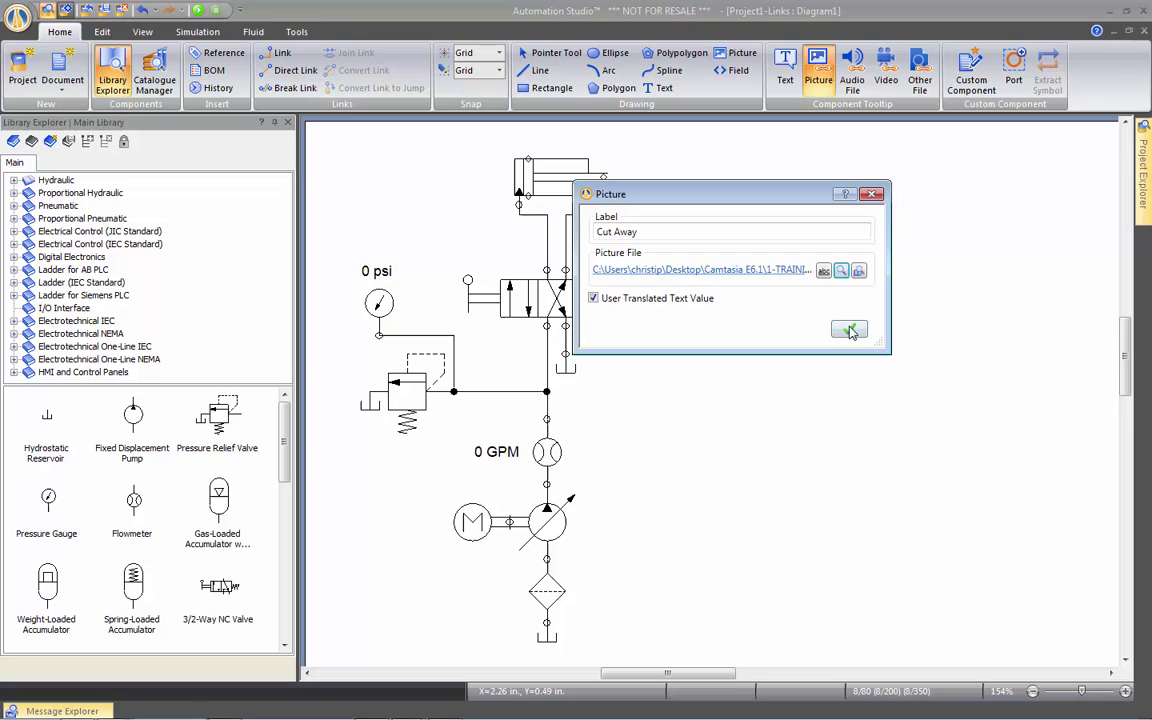
left_click(848, 329)
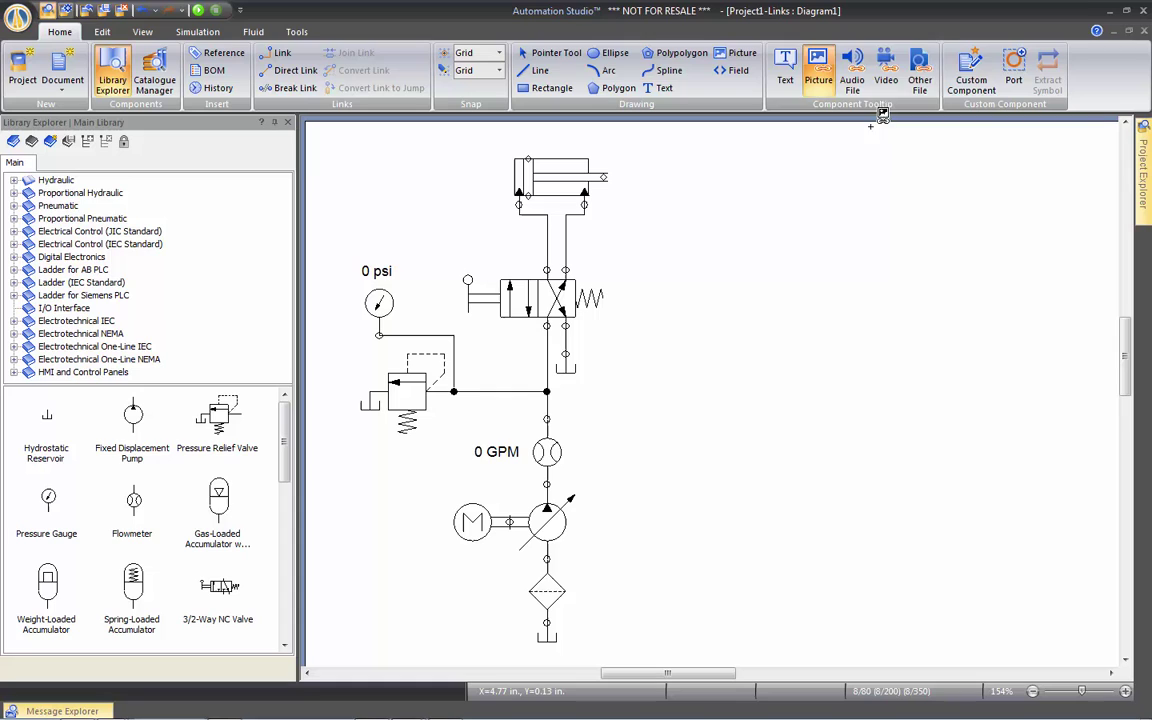
left_click(886, 80)
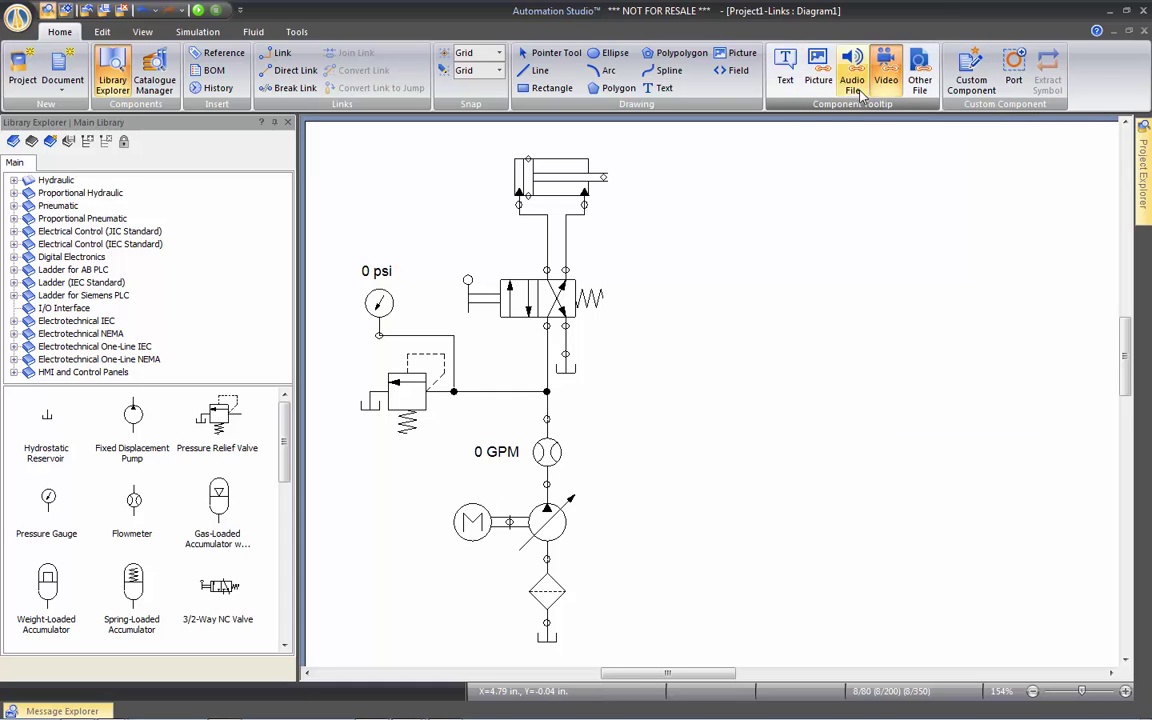
left_click(562, 170)
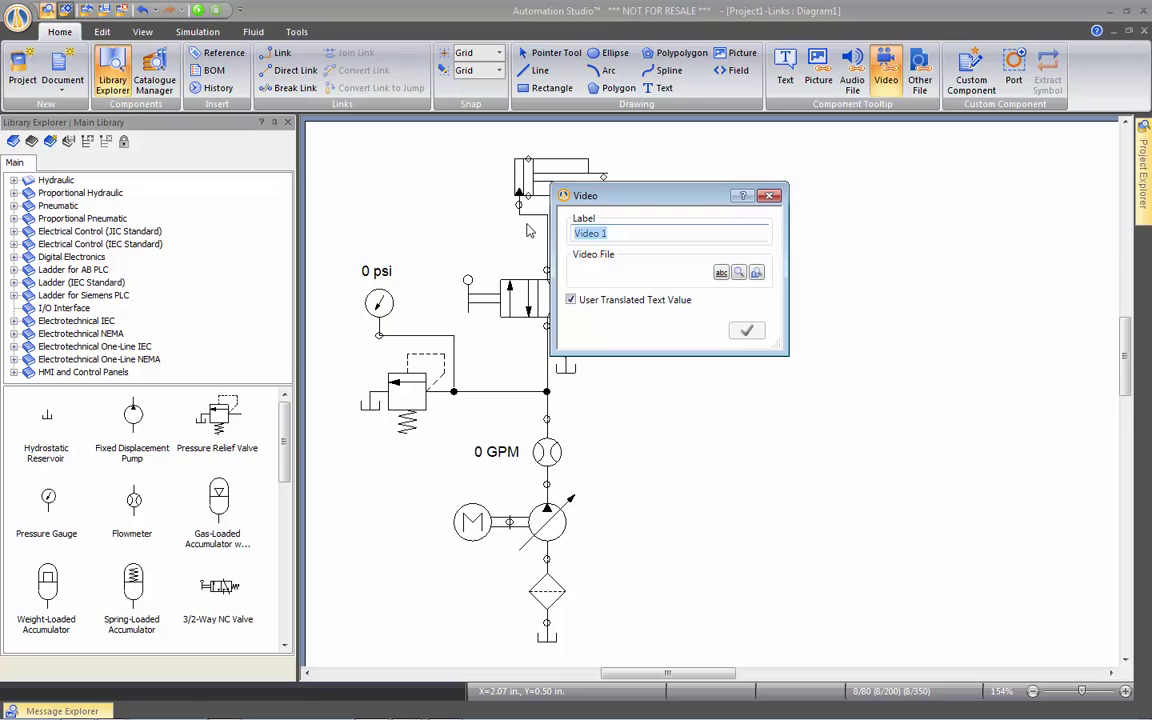
type("Youtube Vid")
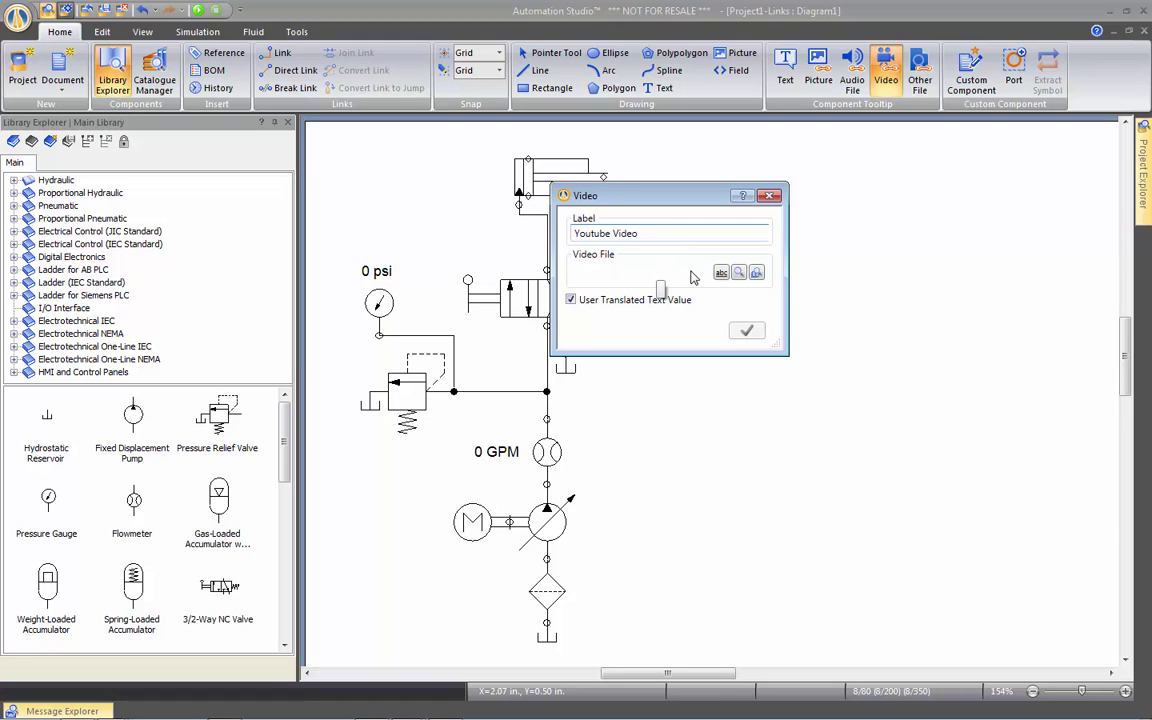
left_click(720, 273)
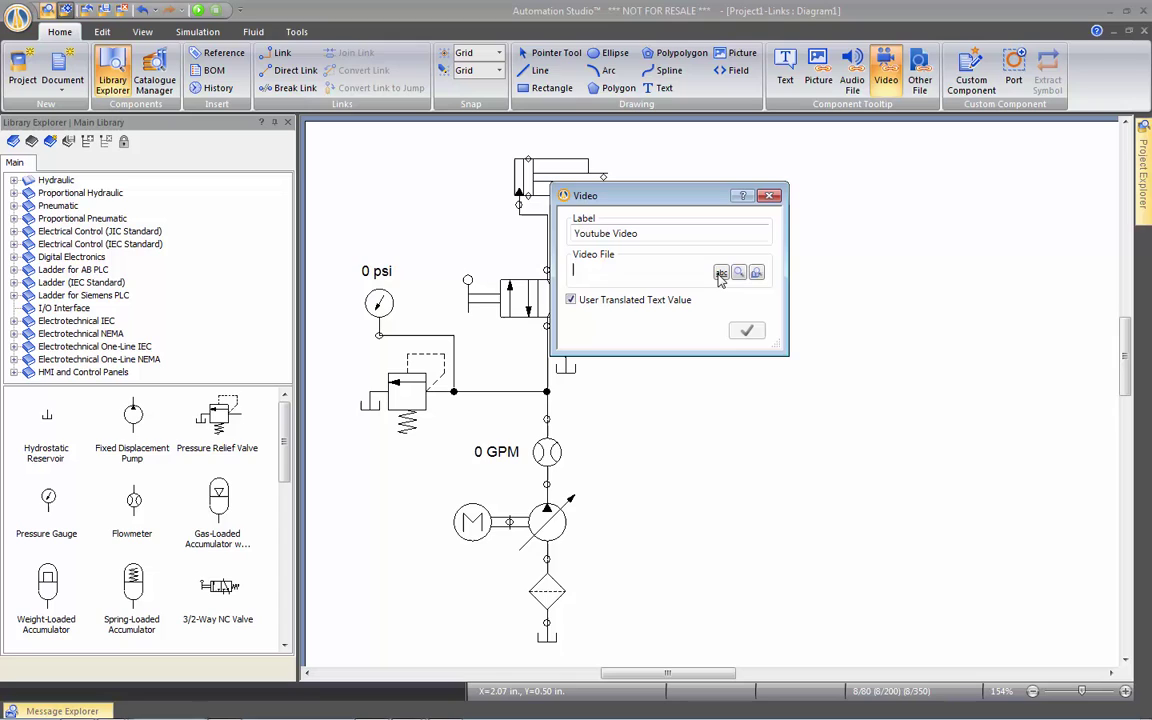
type("https://www.youtube.com/")
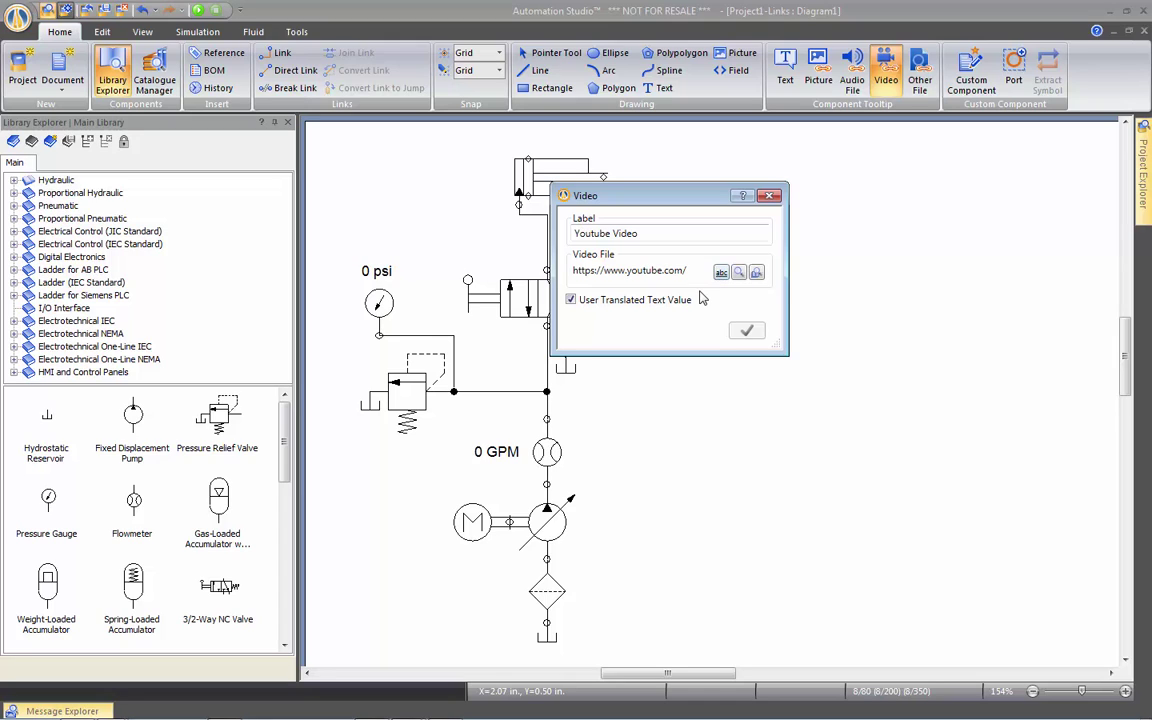
left_click(746, 331)
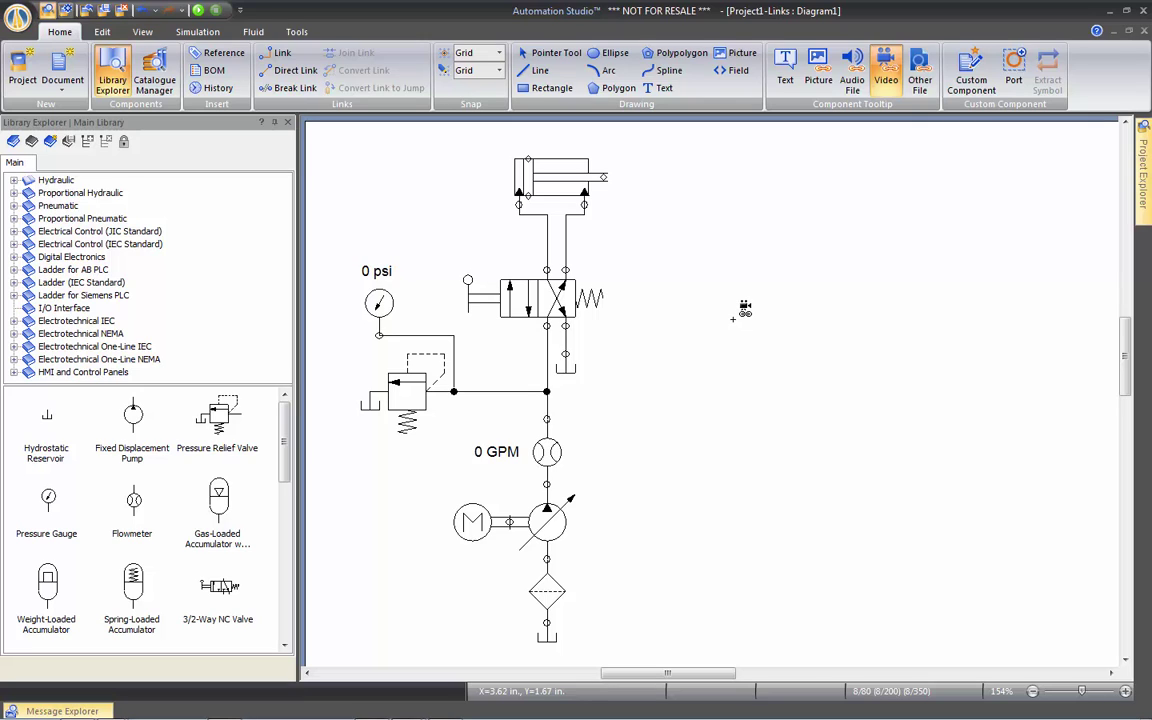
Add an other-file link labelled 'Website' with the pasted cylinder product URL, then exit placement mode
left_click(919, 75)
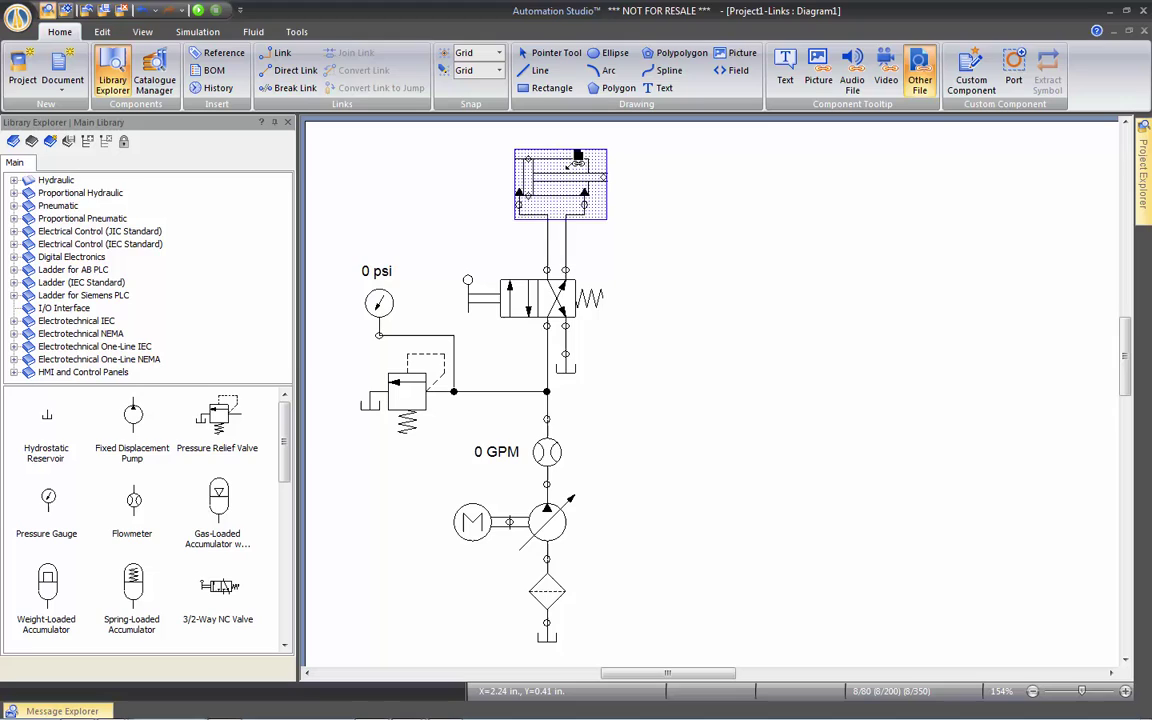
left_click(577, 156)
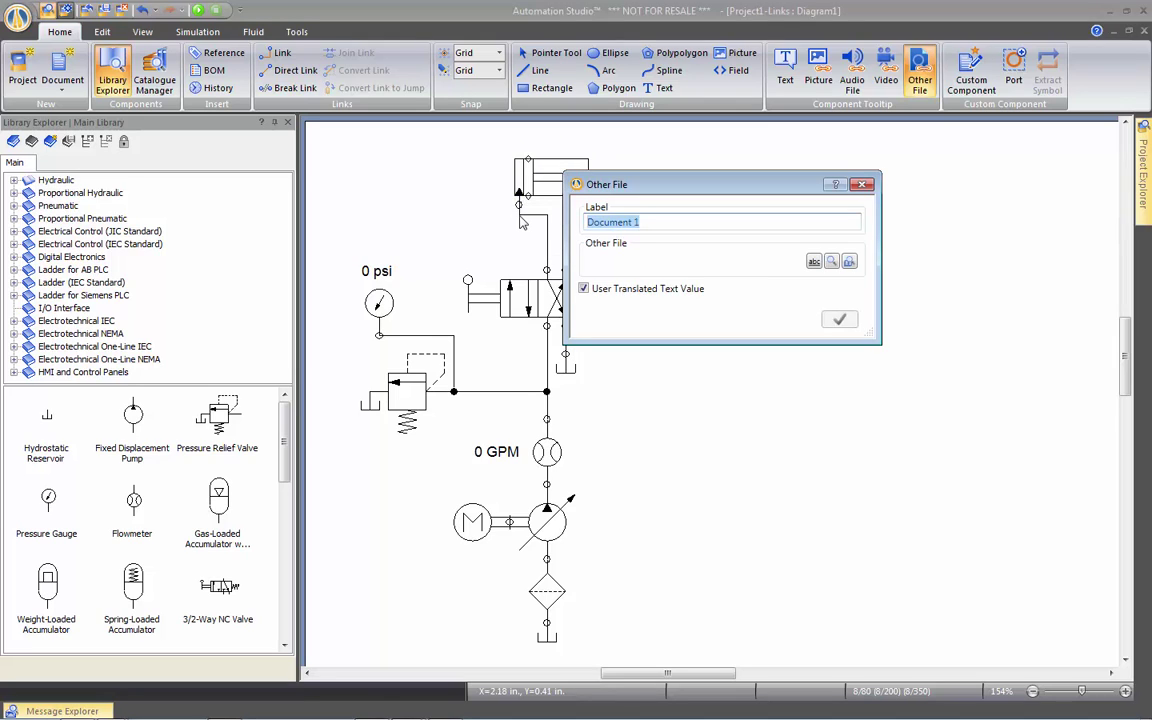
type("Website")
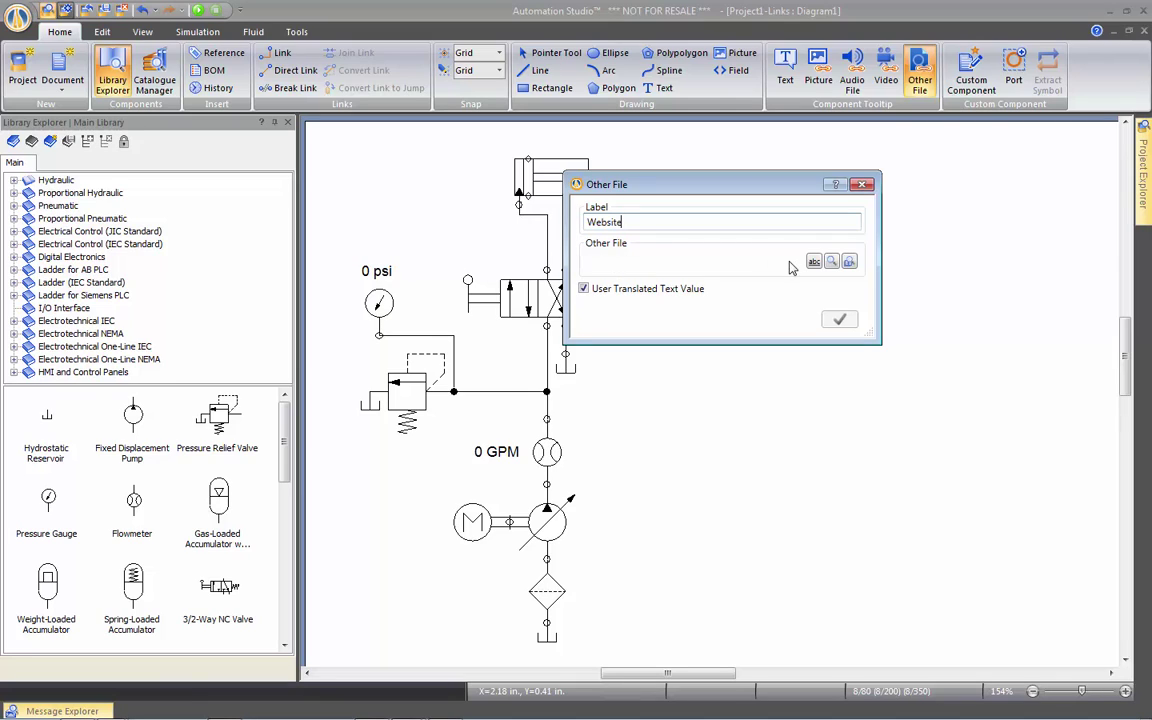
left_click(640, 261)
key("ctrl+v")
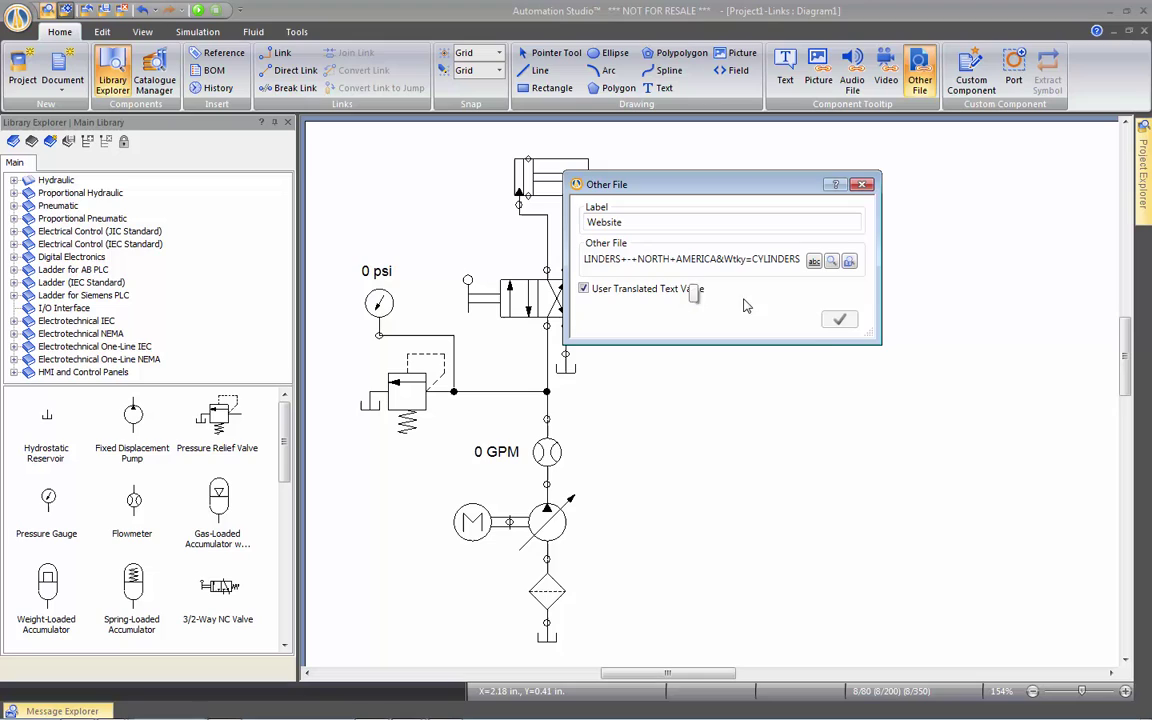
left_click(839, 319)
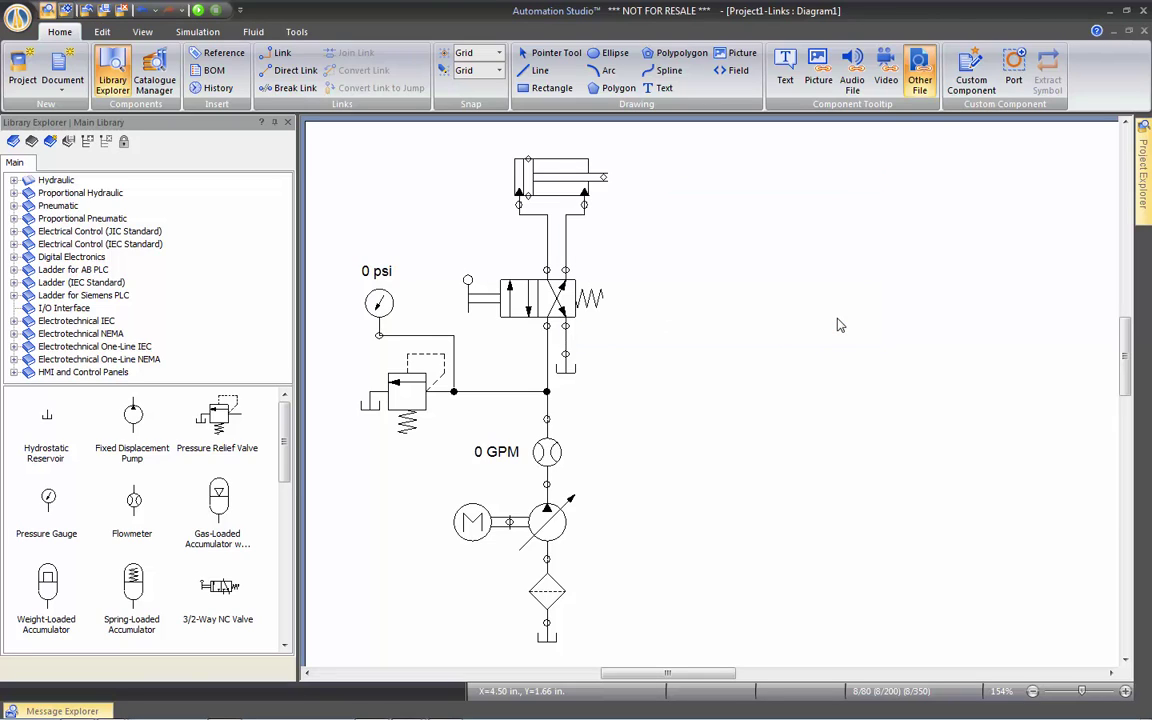
key("Escape")
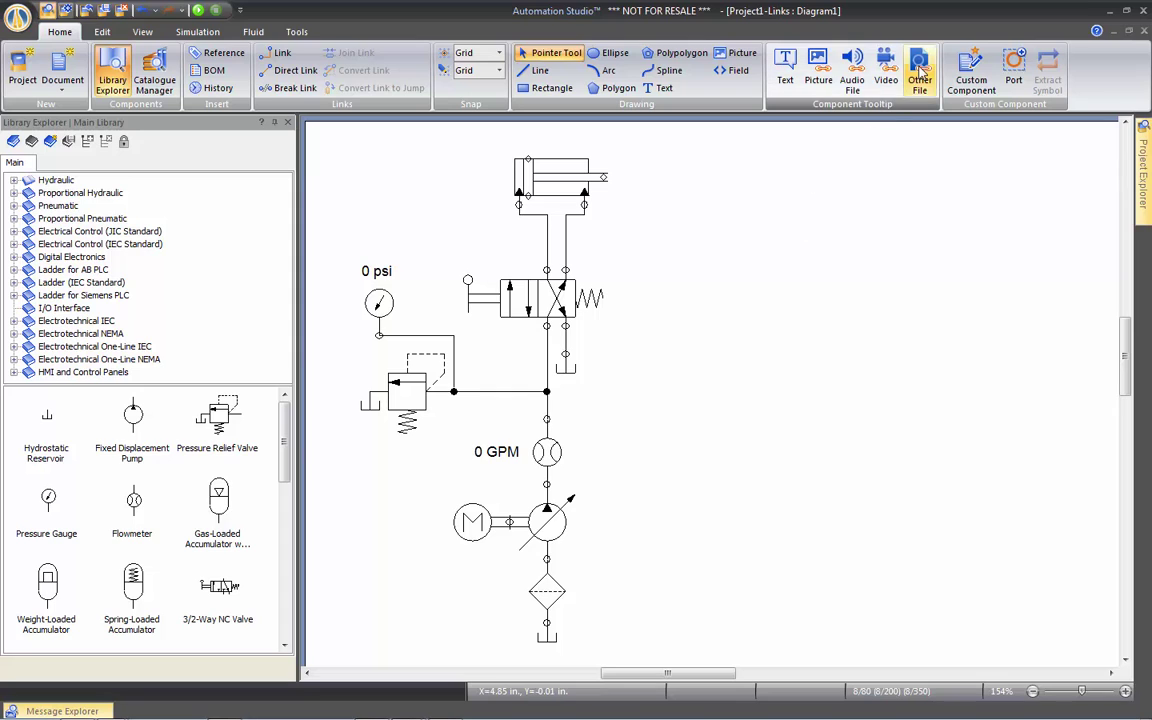
Attach Parker.pdf to the cylinder as an other-file link labelled 'Specification'
left_click(920, 72)
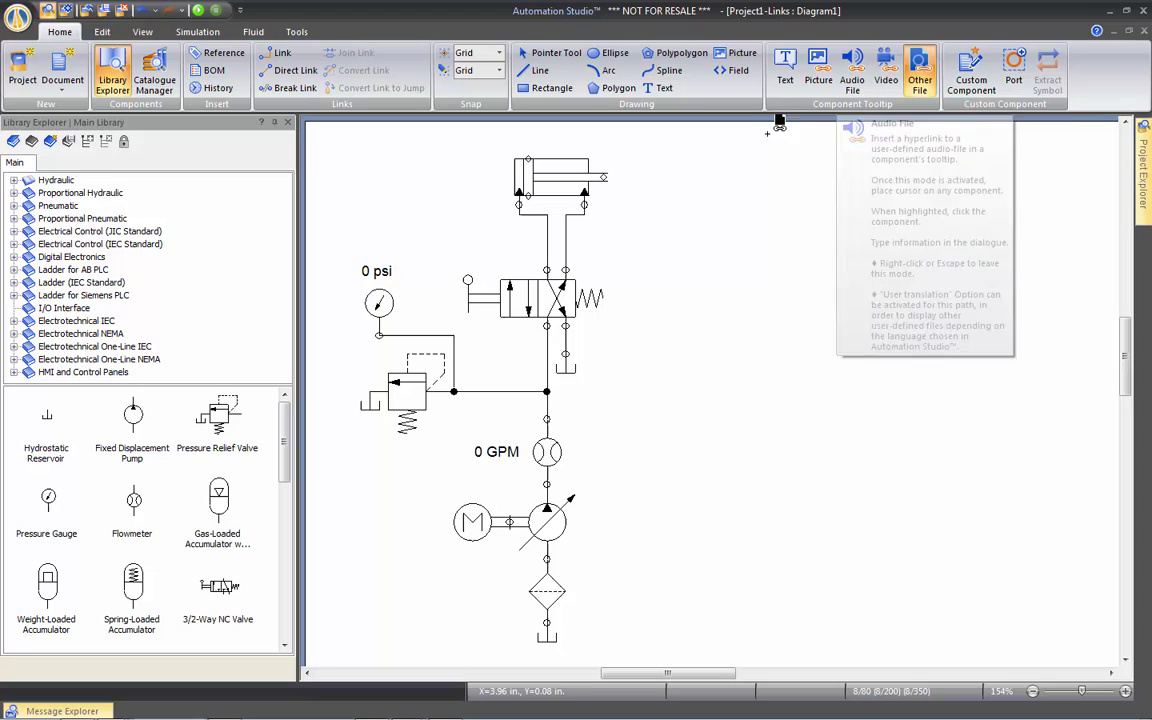
left_click(505, 160)
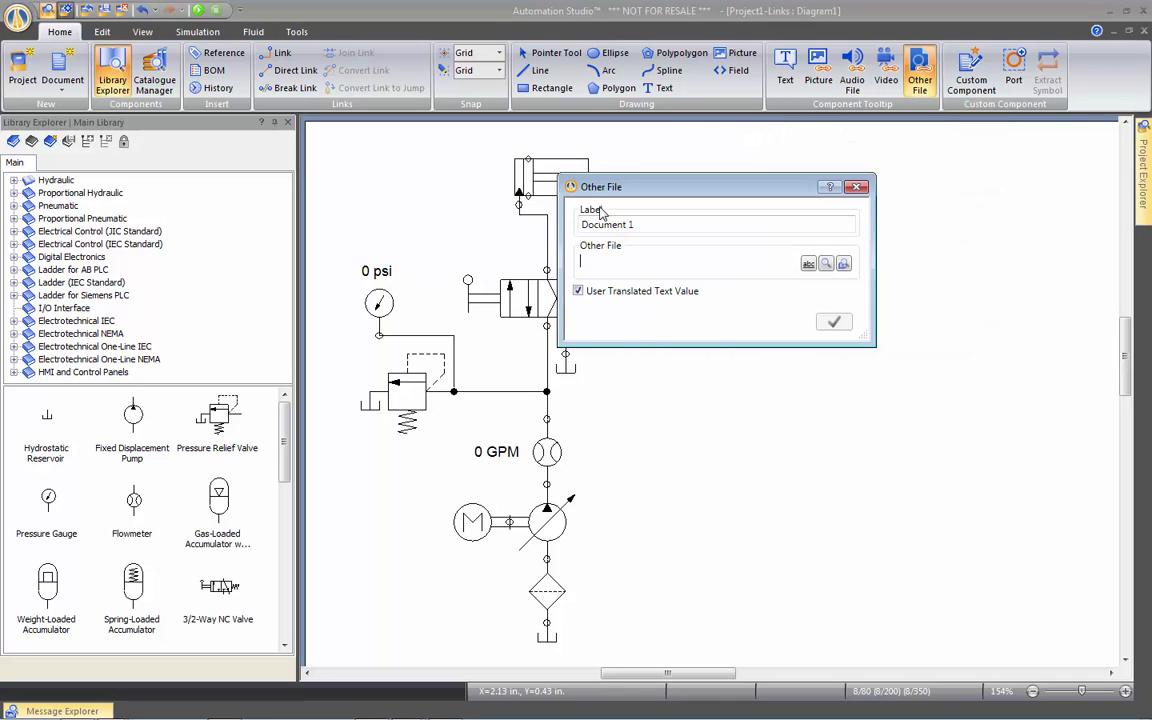
key("shift+Tab")
type("S")
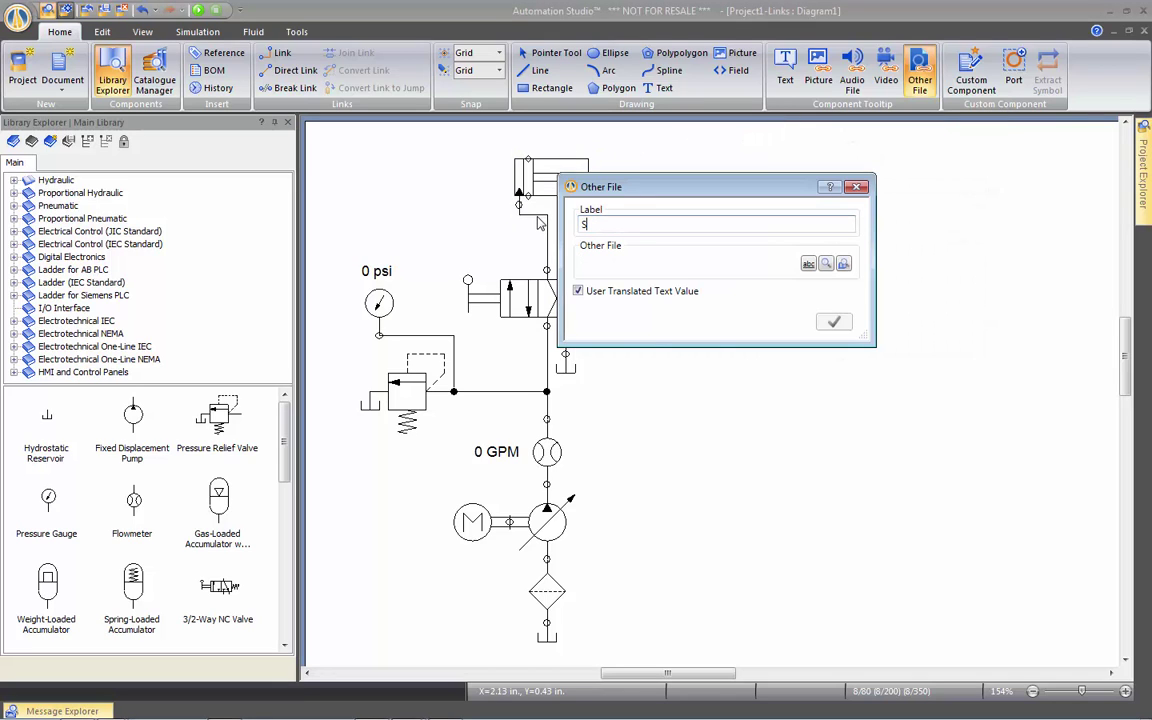
type("pecification")
left_click(826, 266)
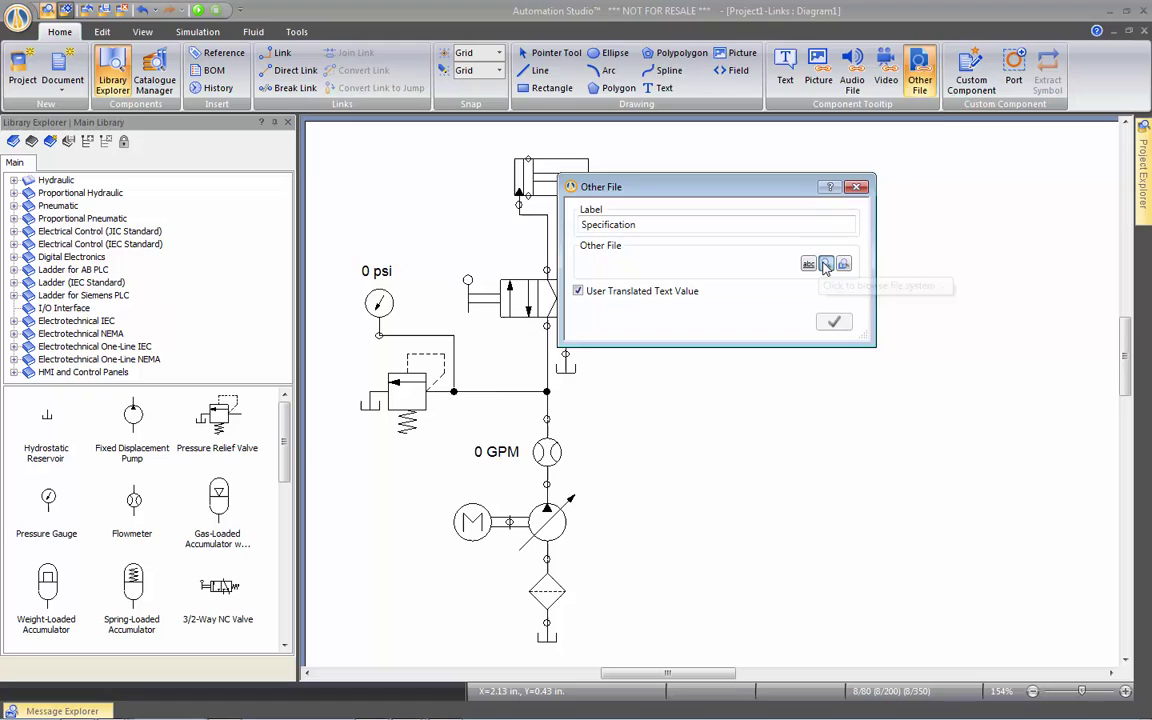
left_click(840, 437)
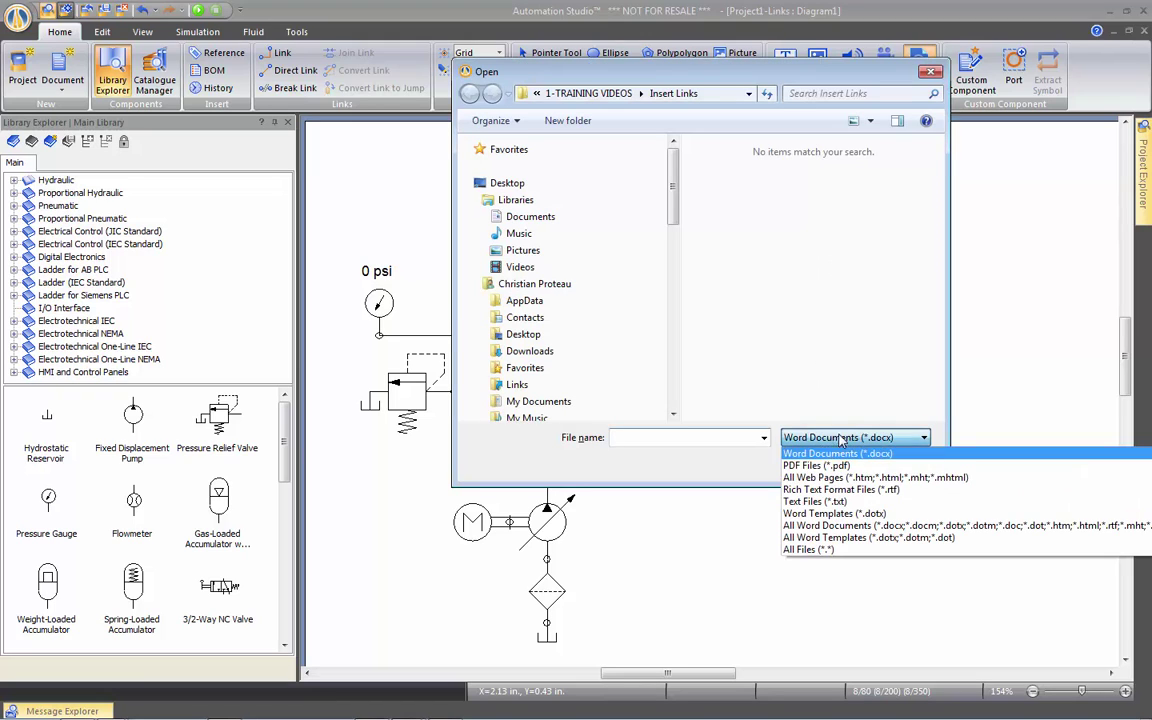
left_click(830, 467)
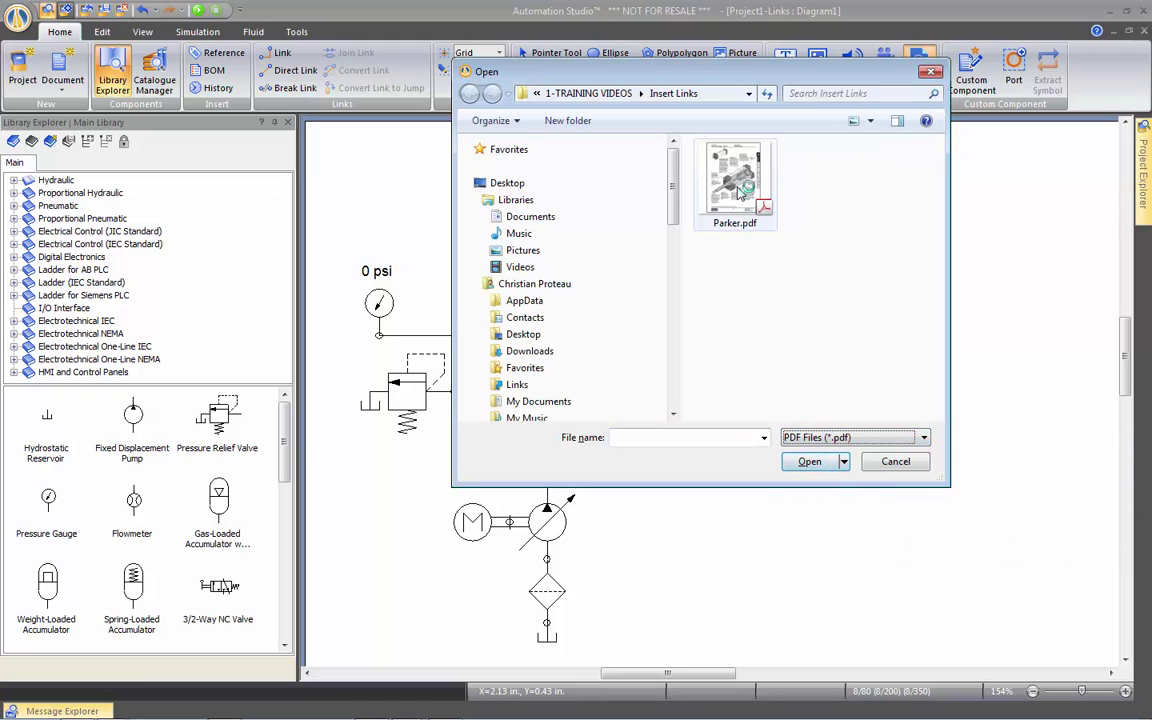
double_click(740, 193)
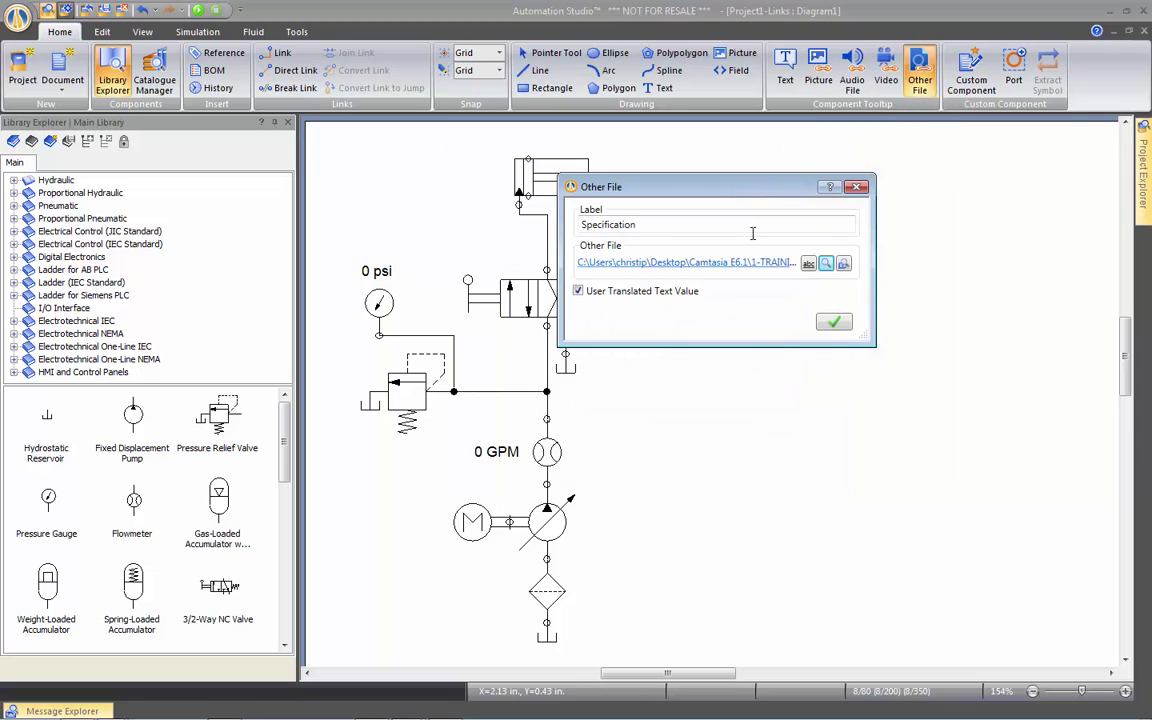
left_click(833, 323)
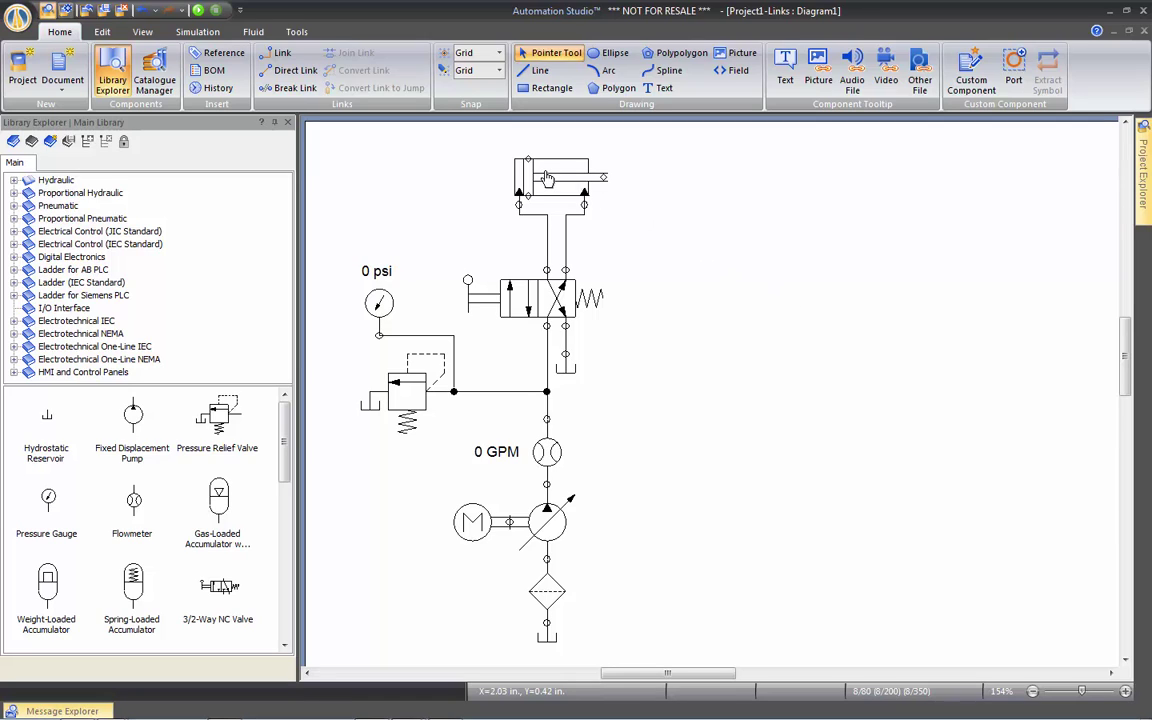
View the Picture and Cut Away images from the cylinder tooltip, then open the Specification PDF
mouse_move(546, 175)
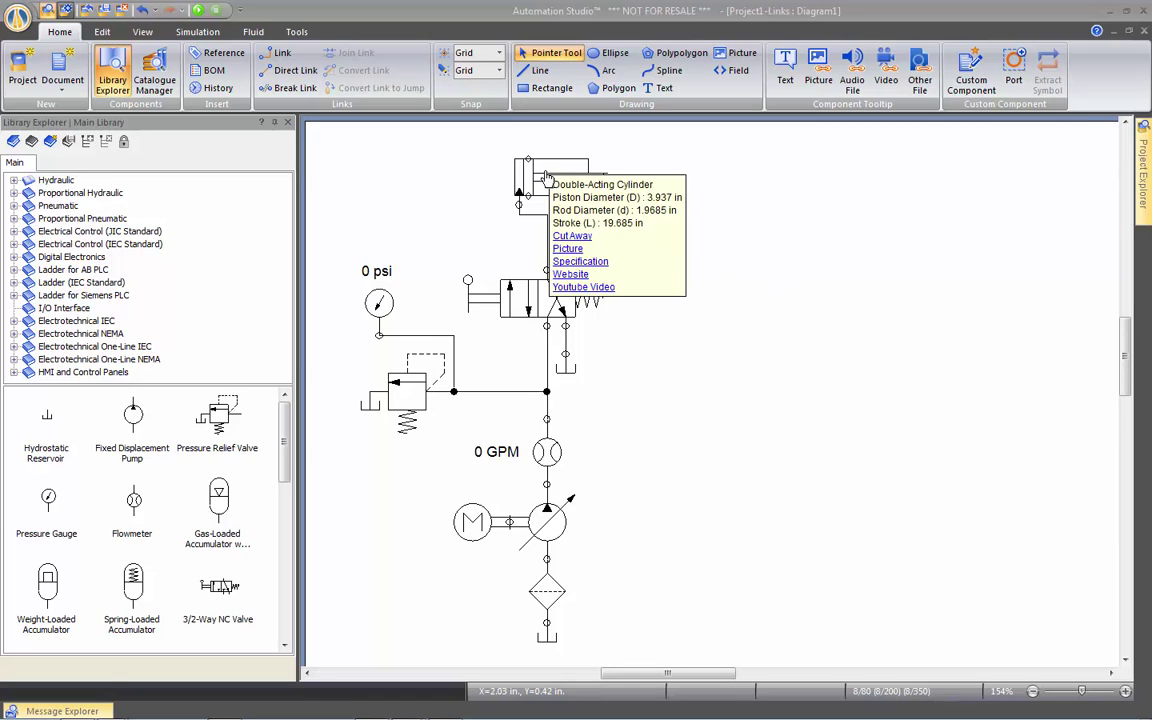
left_click(568, 249)
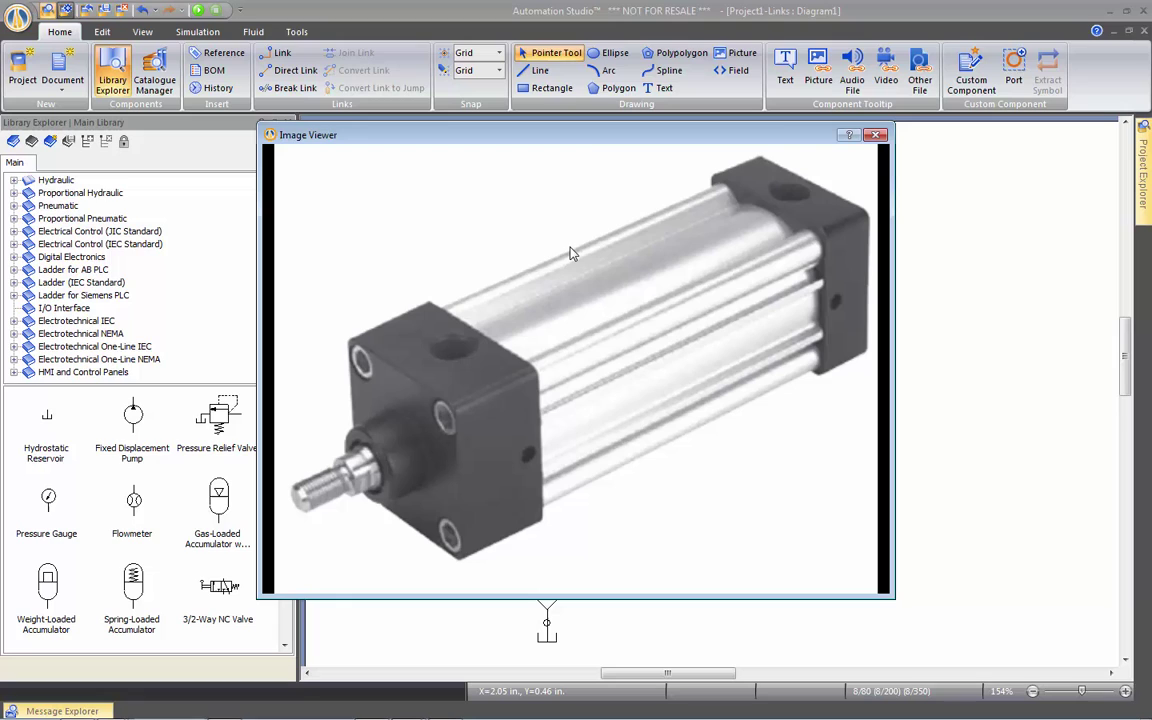
left_click(875, 135)
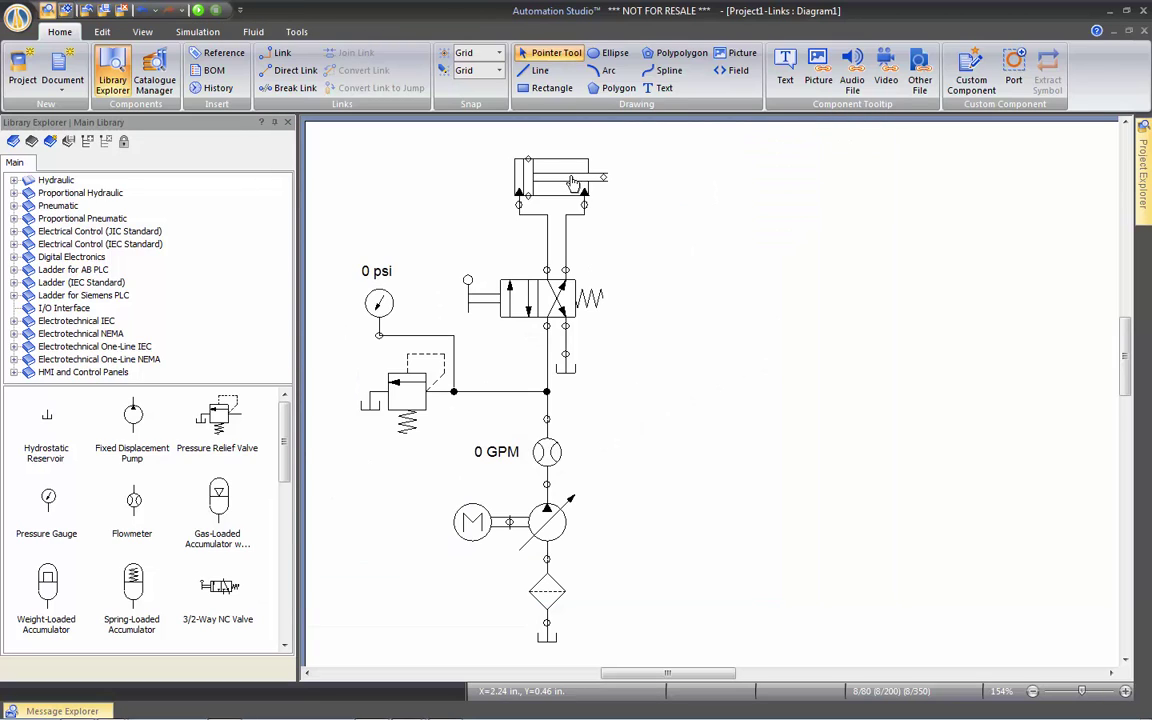
mouse_move(573, 182)
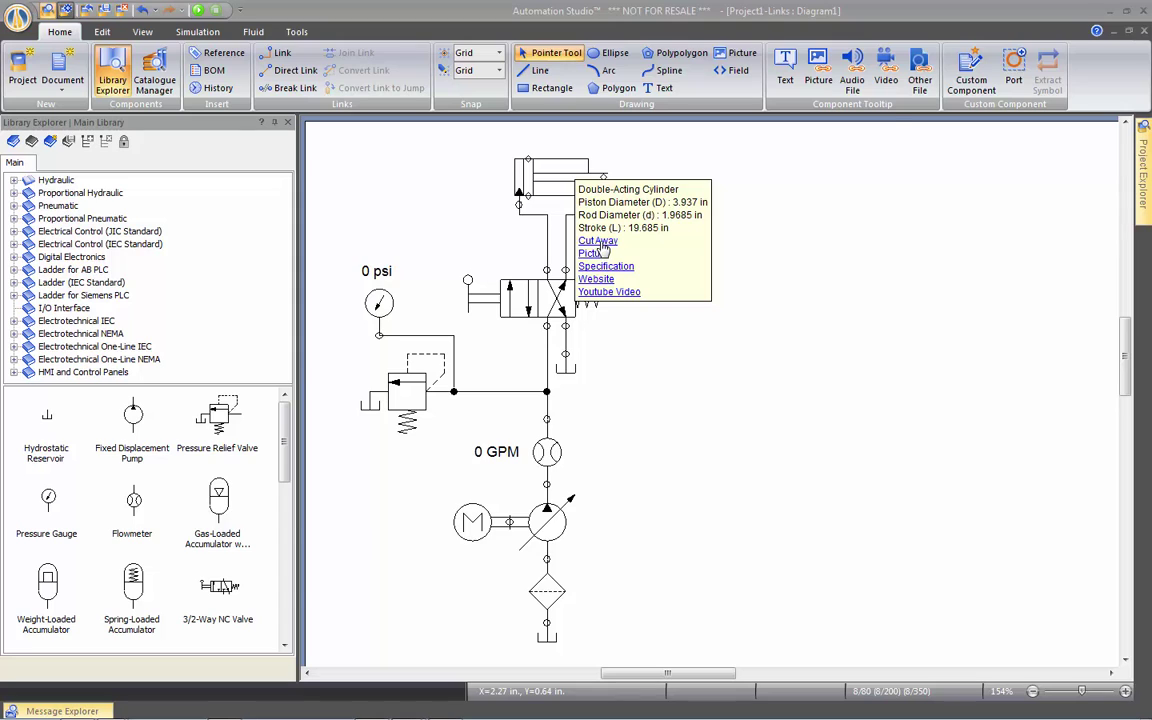
left_click(600, 243)
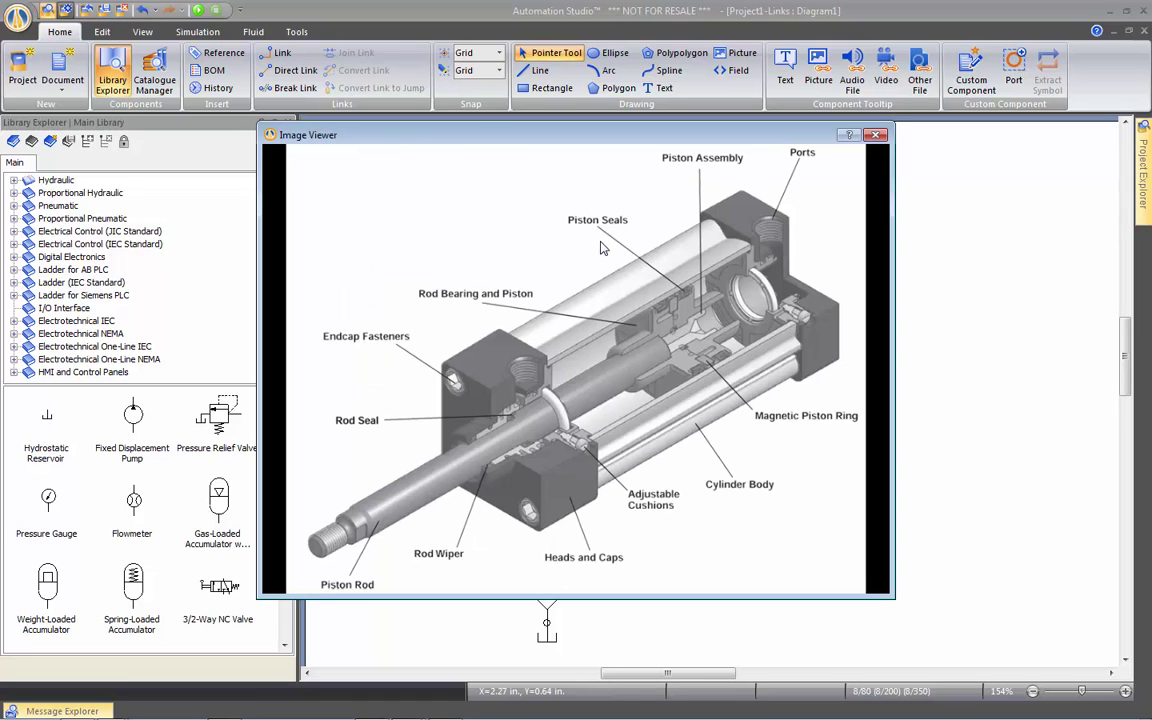
left_click(874, 135)
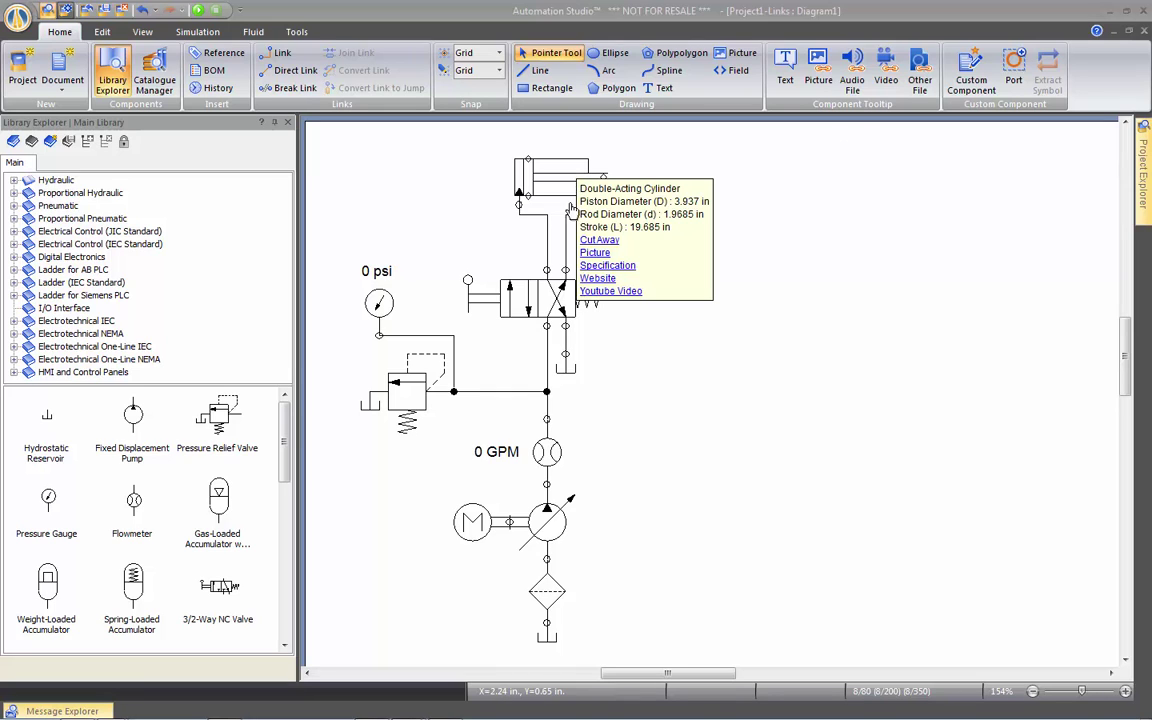
left_click(597, 278)
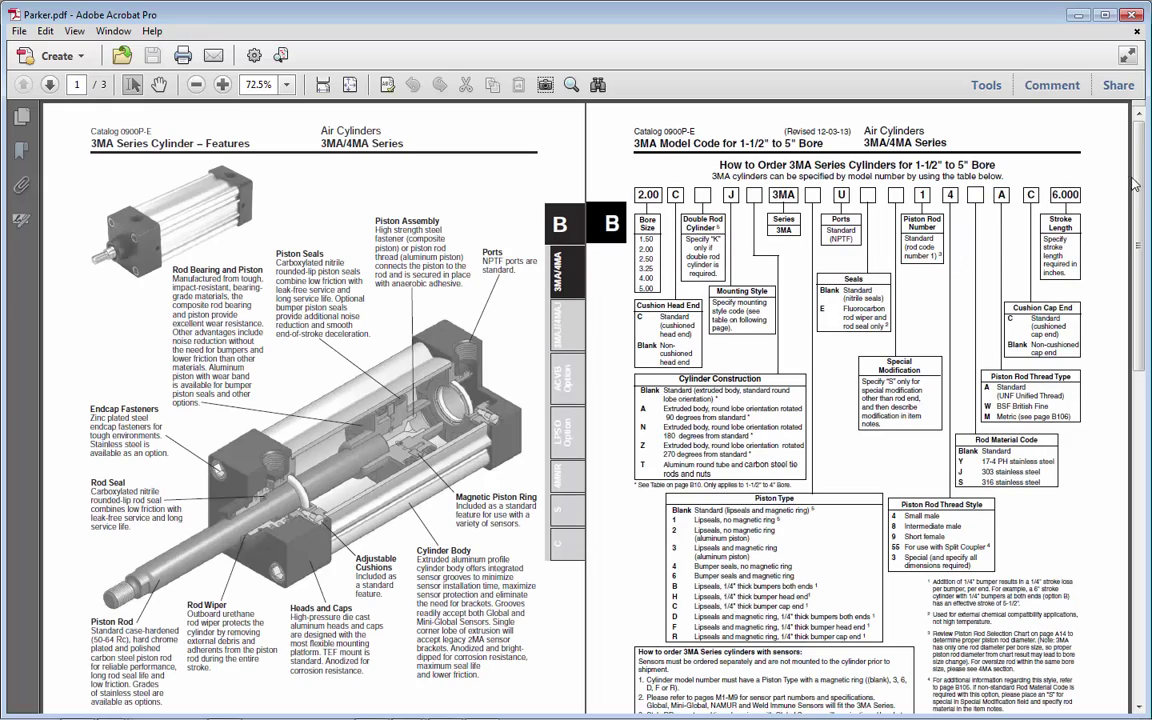
Scroll through the Parker.pdf catalogue pages and close Acrobat
scroll(1128, 350, "down", 12)
scroll(1128, 350, "down", 3)
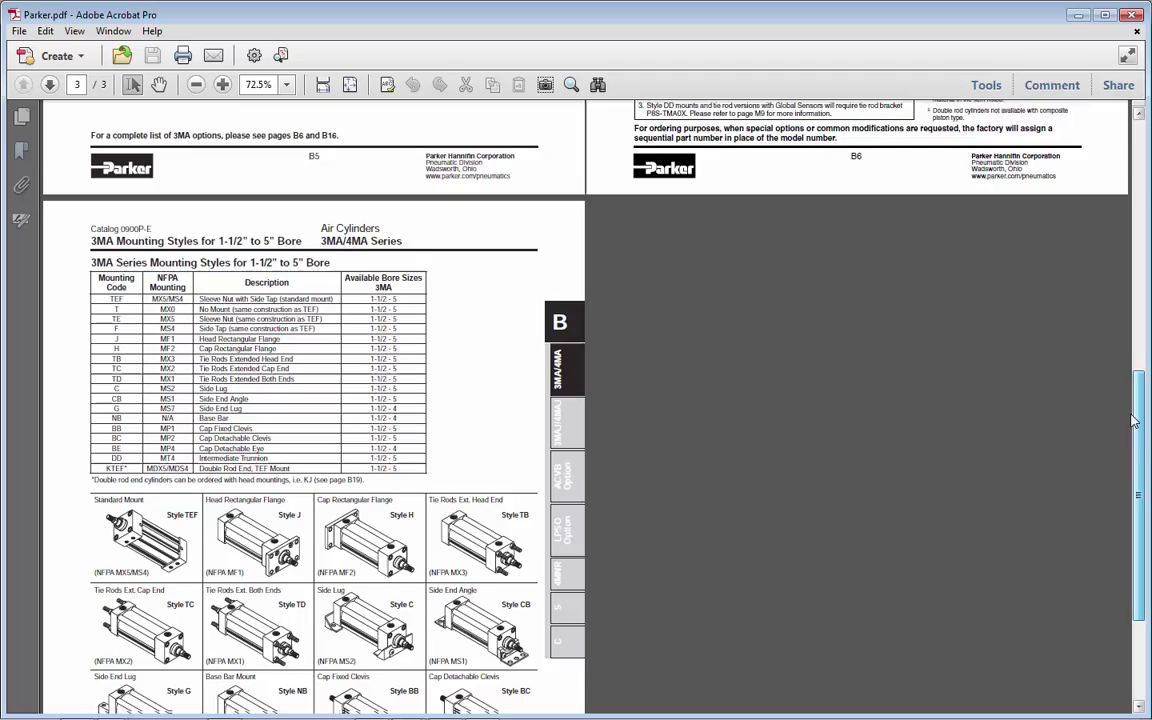
scroll(1143, 160, "up", 15)
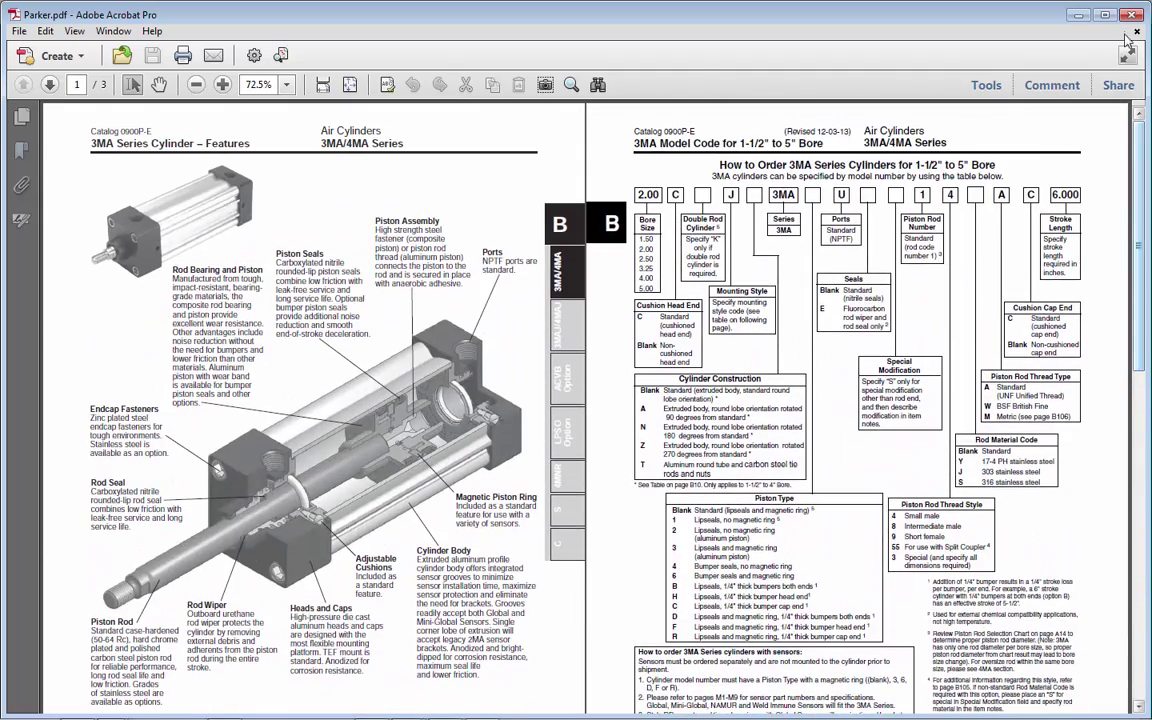
key("ctrl+q")
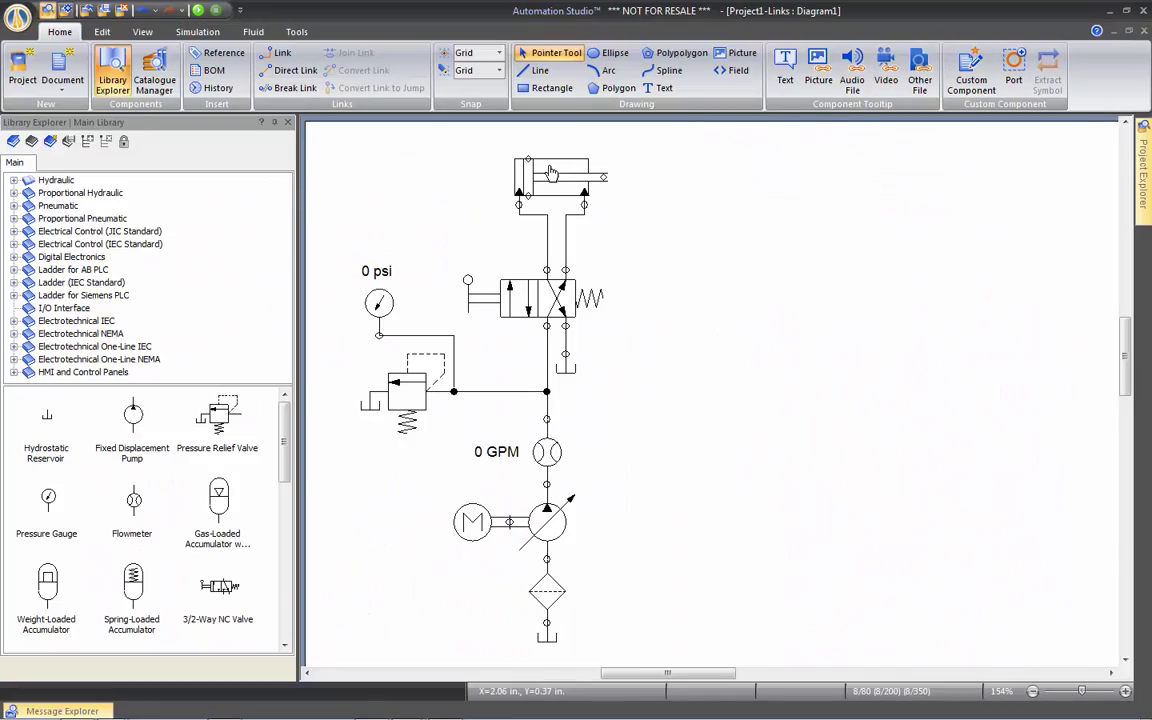
Open Parker's Industrial Hydraulic Cylinders page via the tooltip's Website link, then close the browser
mouse_move(550, 170)
left_click(580, 256)
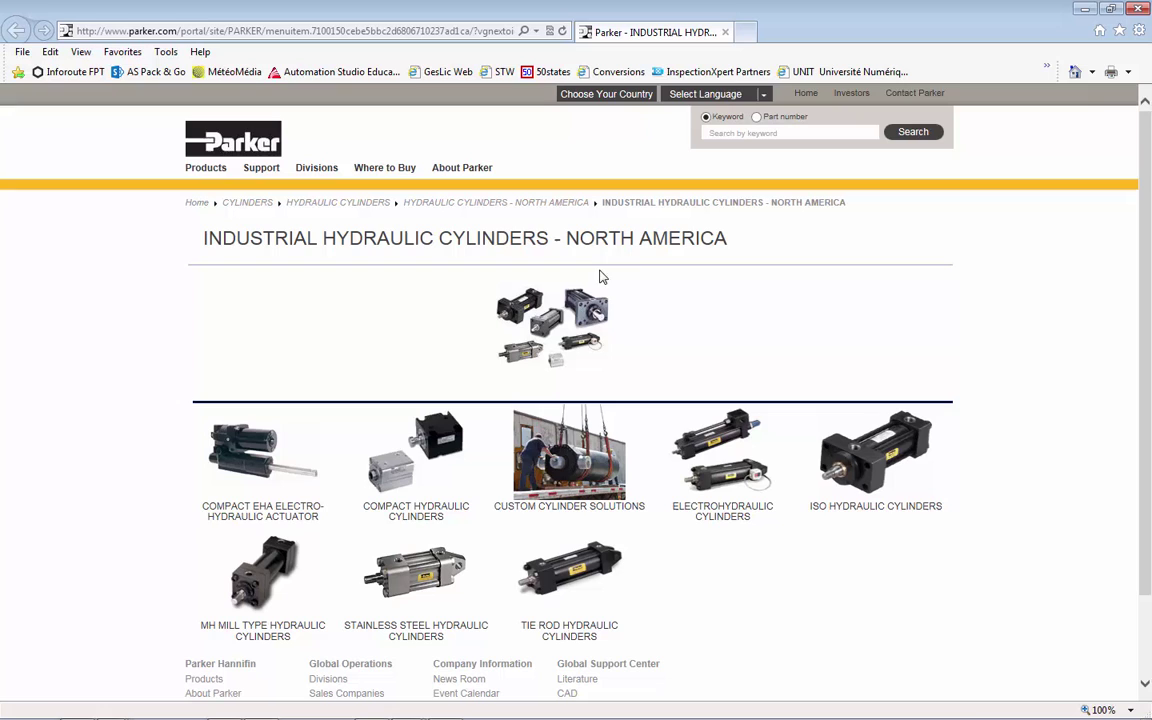
left_click(1138, 9)
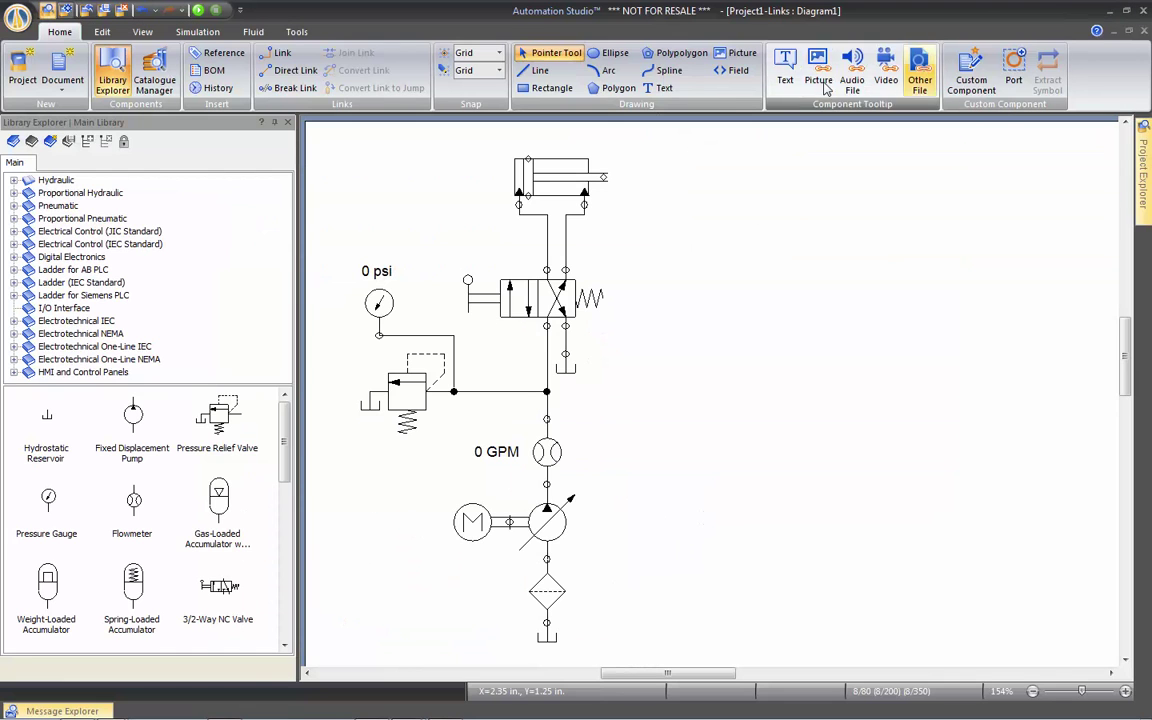
Play the hydraulic mount video through the cylinder tooltip's Youtube Video link
mouse_move(561, 180)
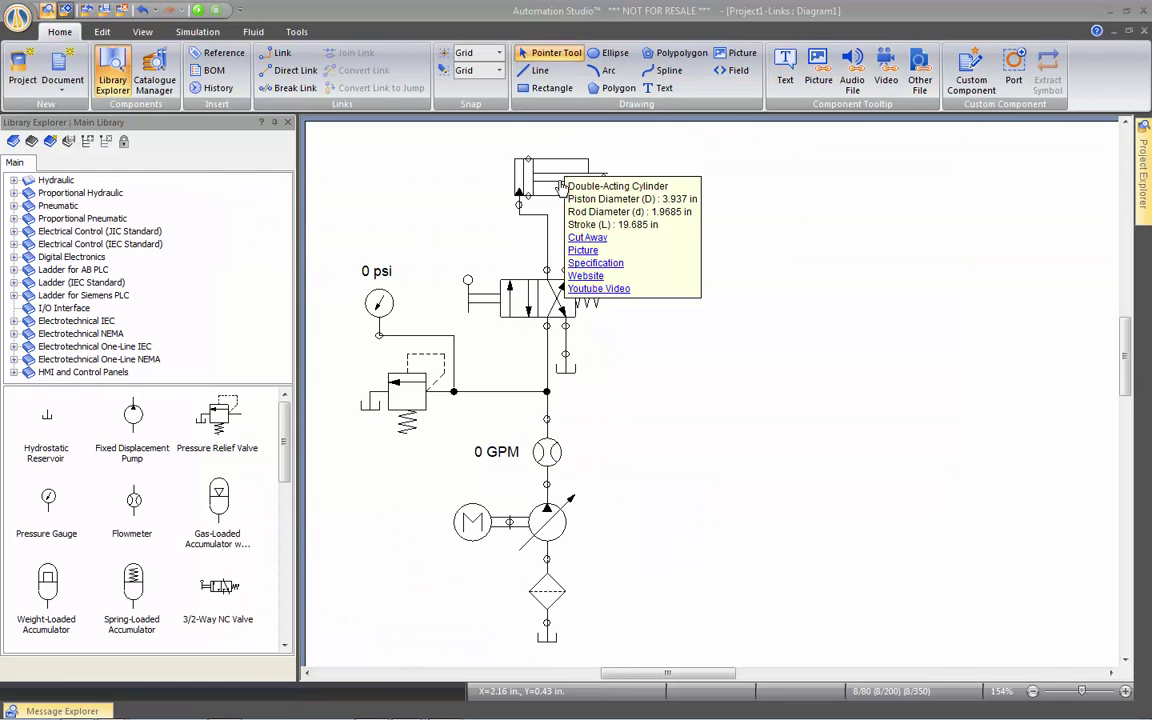
left_click(596, 289)
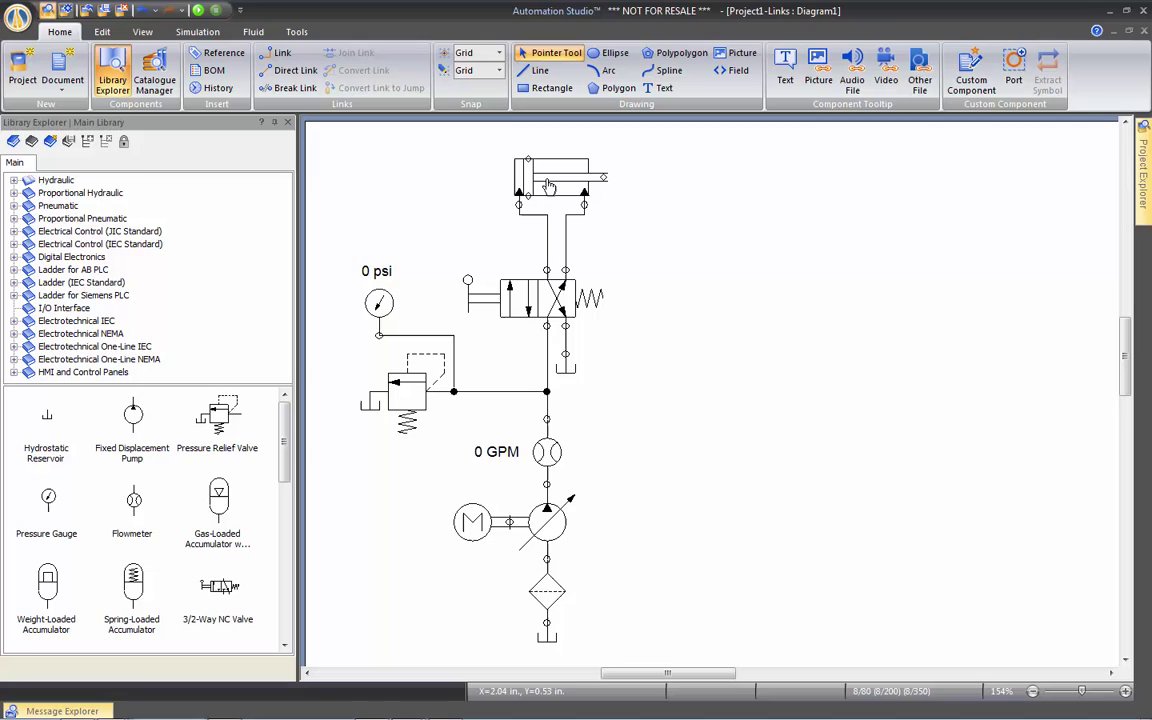
mouse_move(548, 183)
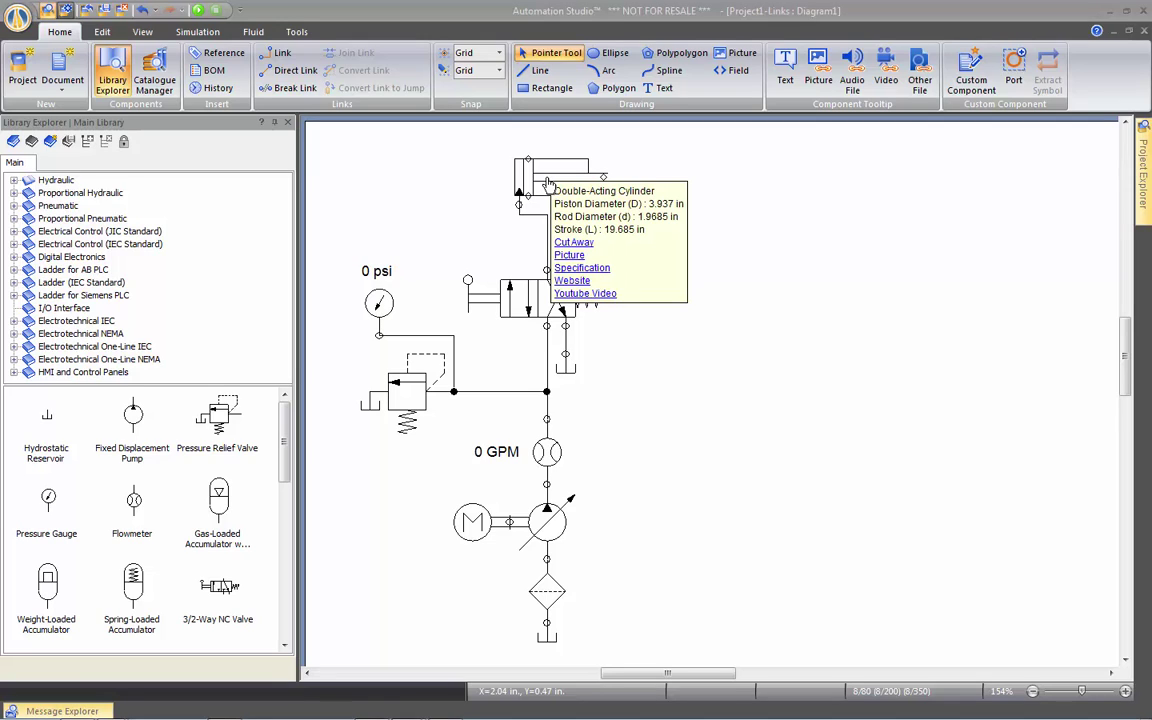
Insert Instructions.jpg at the diagram's top-left and shrink it to a small speaker icon
right_click(628, 158)
left_click(742, 52)
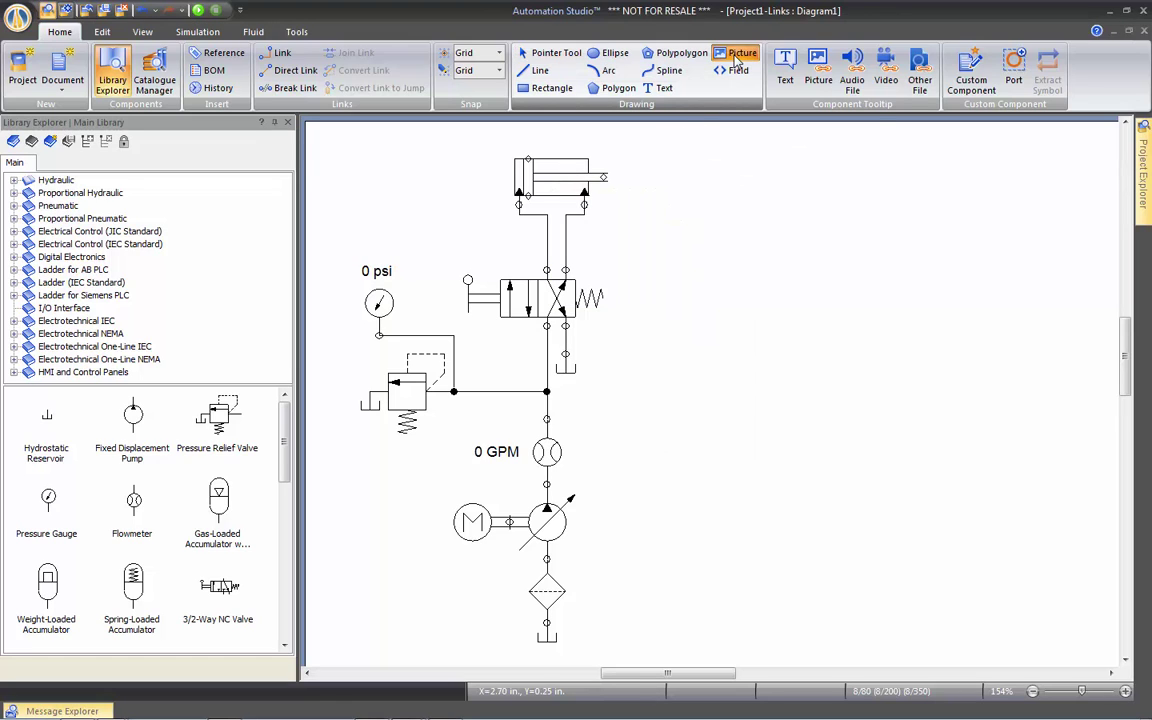
left_click_drag(333, 138, 363, 156)
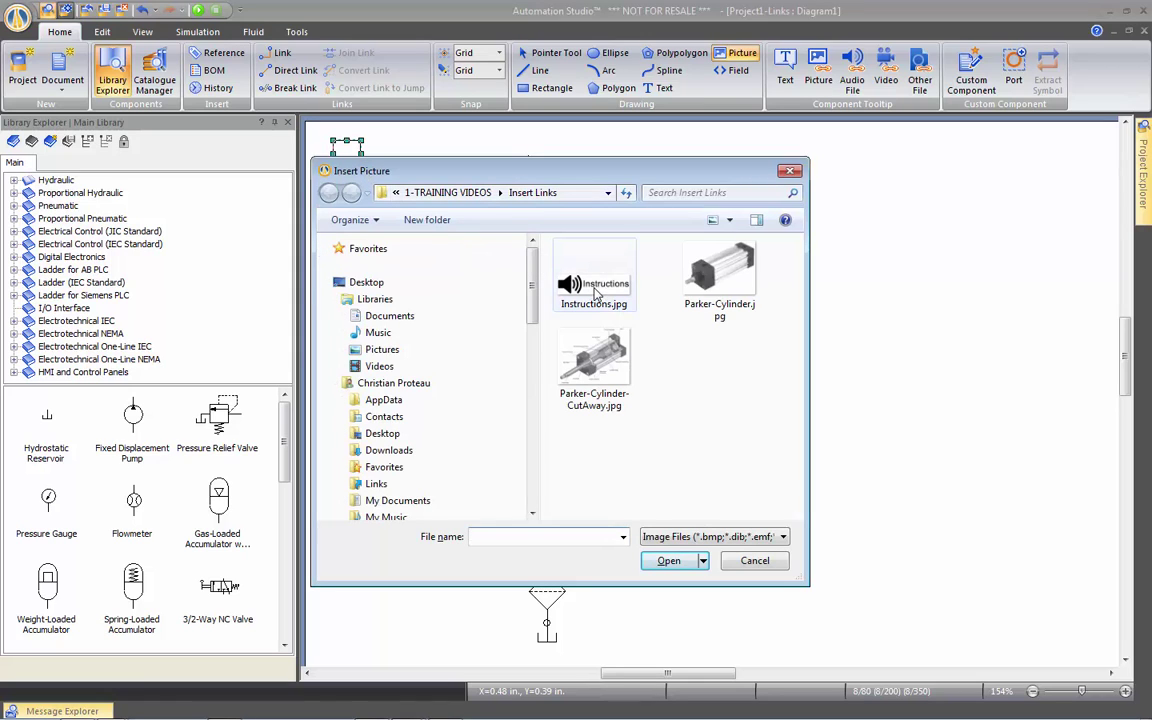
double_click(596, 290)
key("Escape")
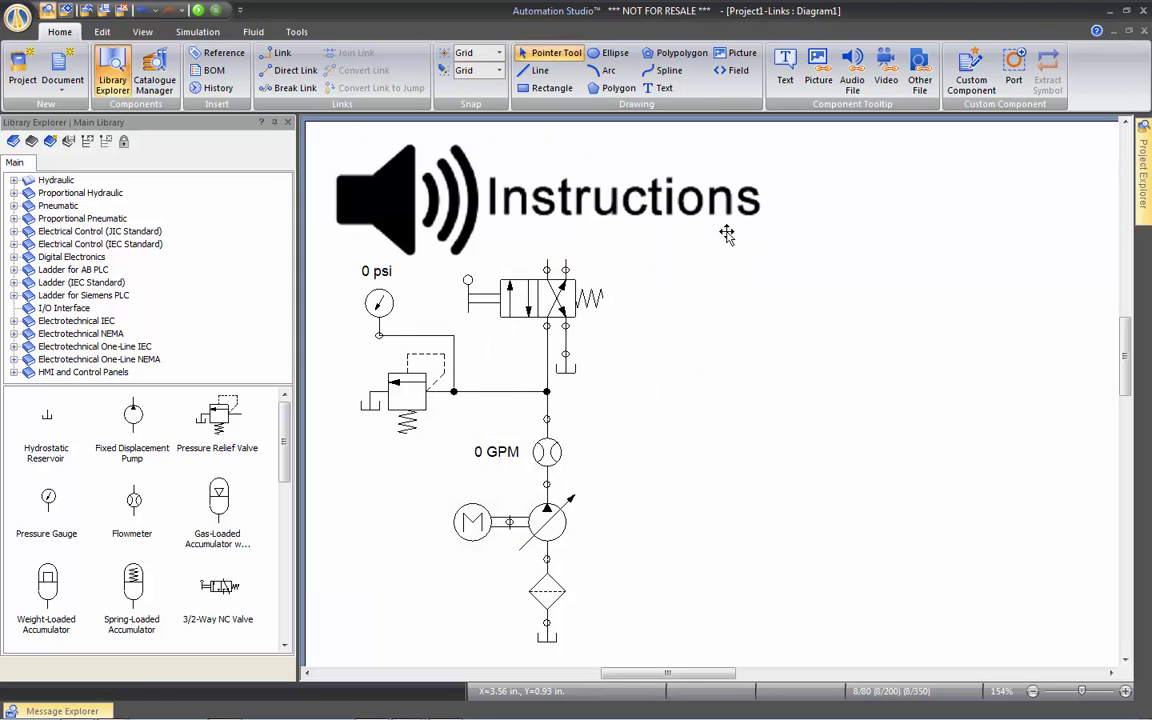
left_click(727, 234)
left_click_drag(764, 259, 447, 172)
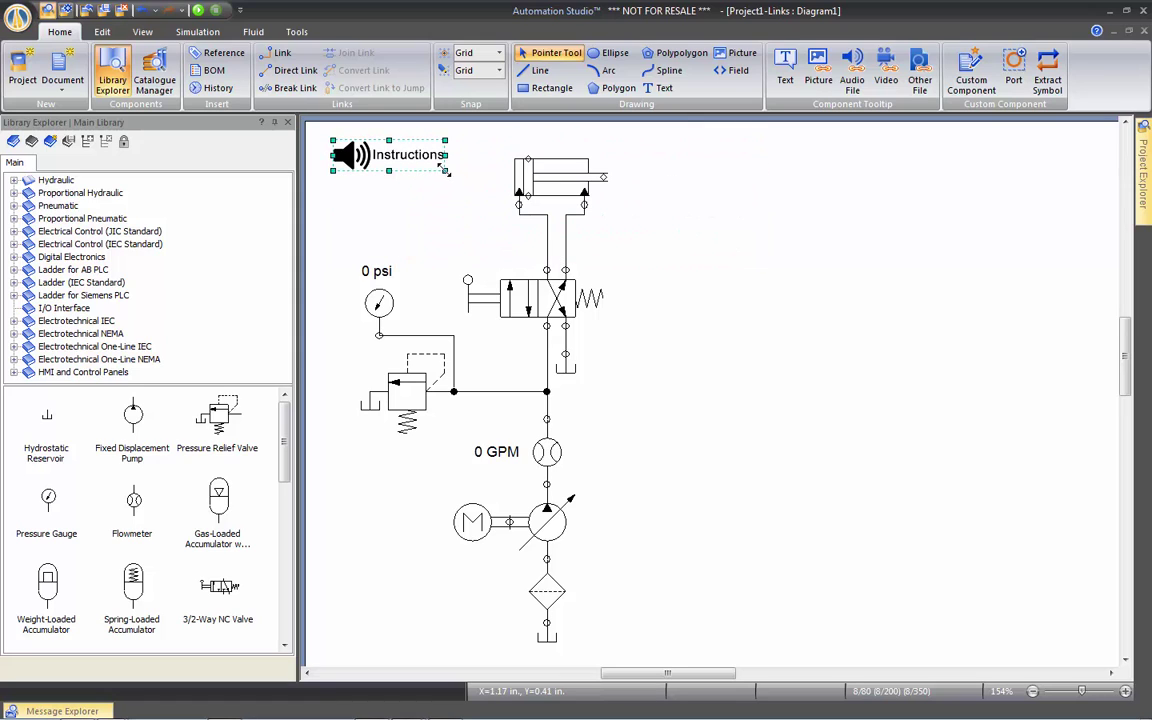
left_click(416, 197)
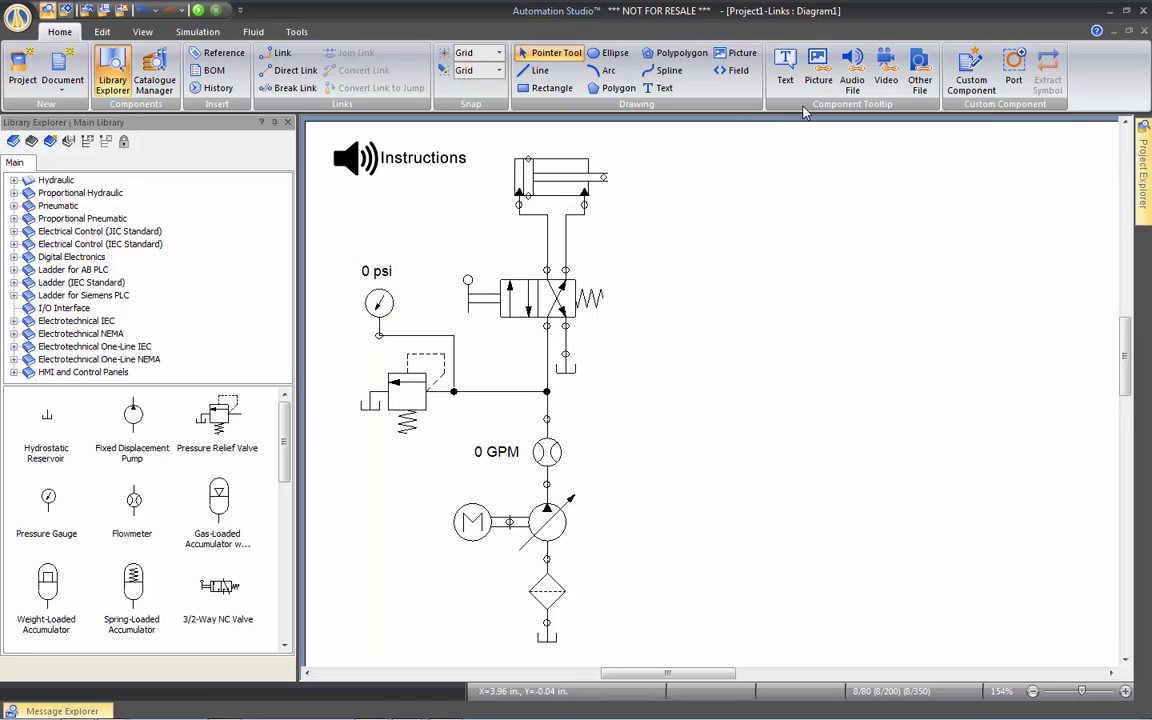
Add an Audio File tooltip link to the Instructions picture, labelled Instruction-1, using Instructions.mp3
left_click(855, 76)
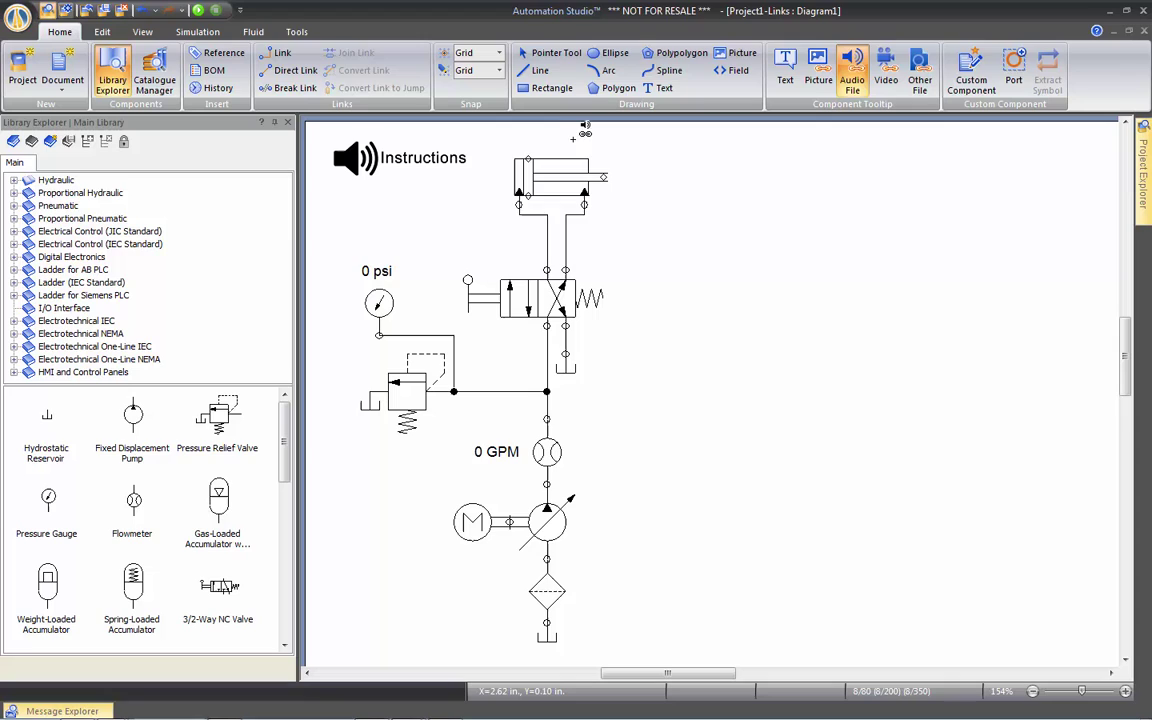
left_click(352, 143)
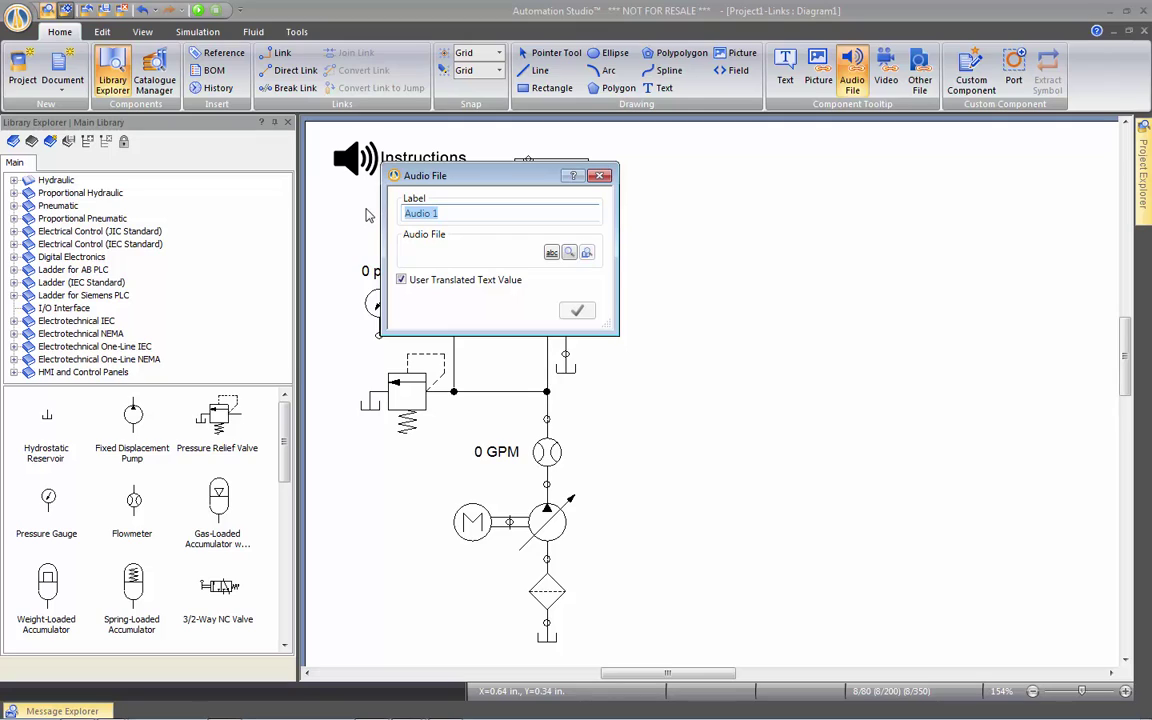
type("Instruction-")
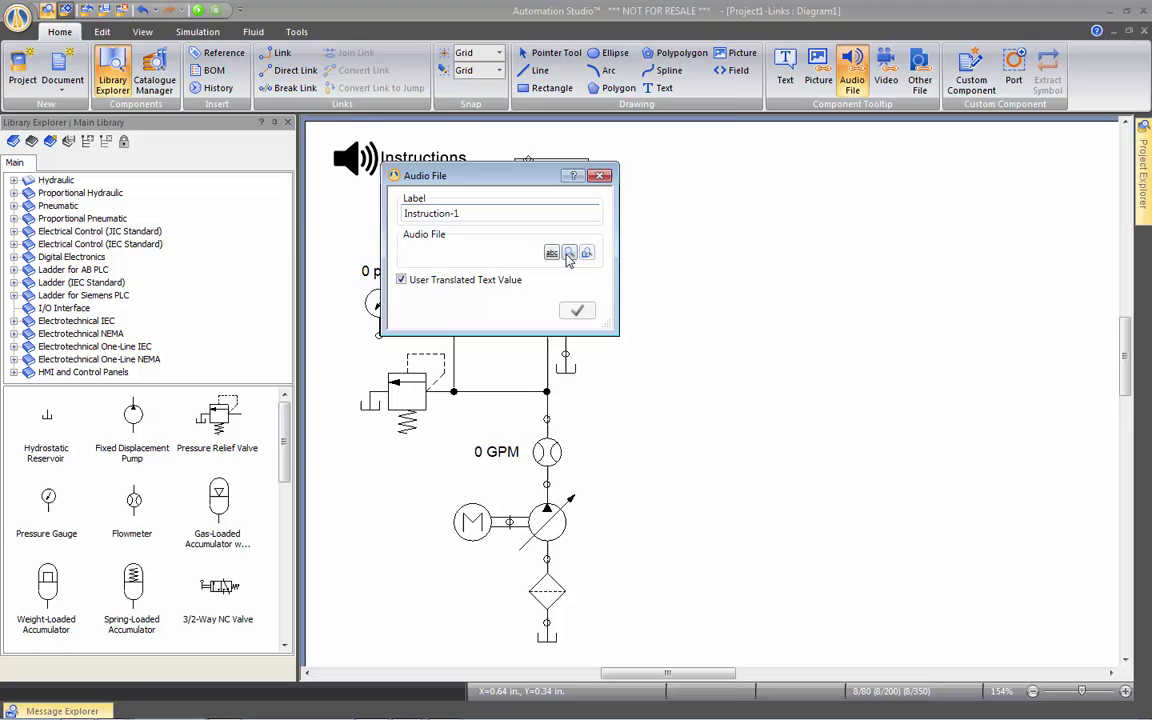
left_click(568, 253)
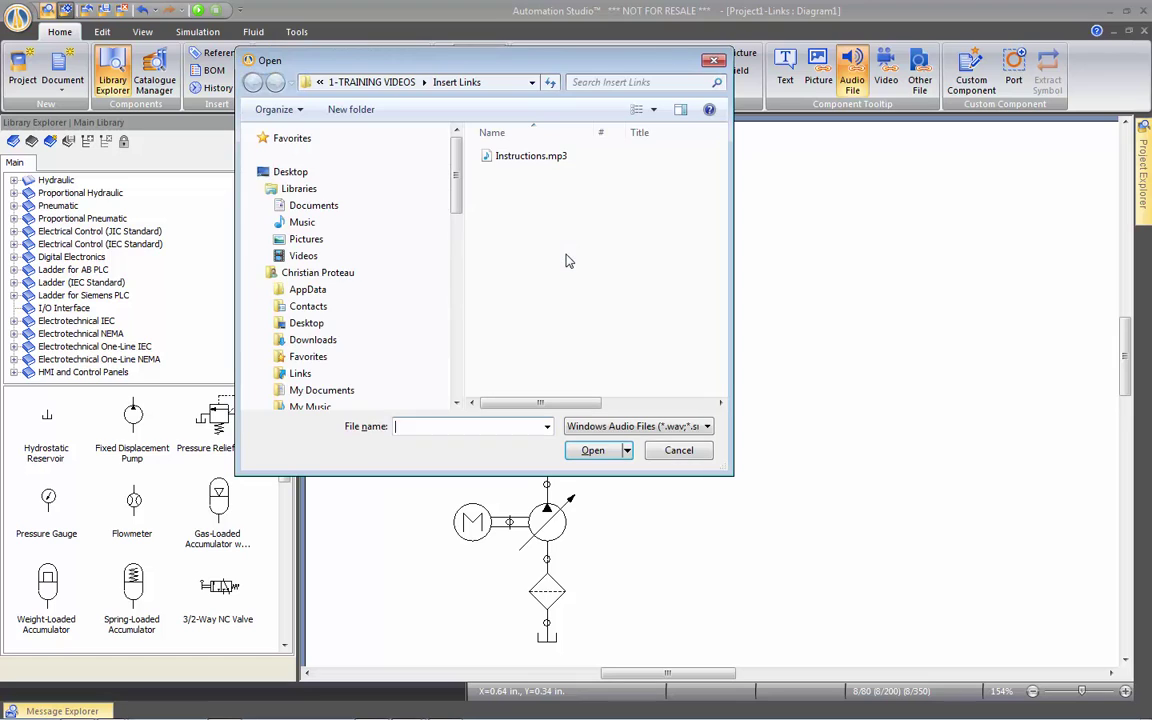
double_click(524, 157)
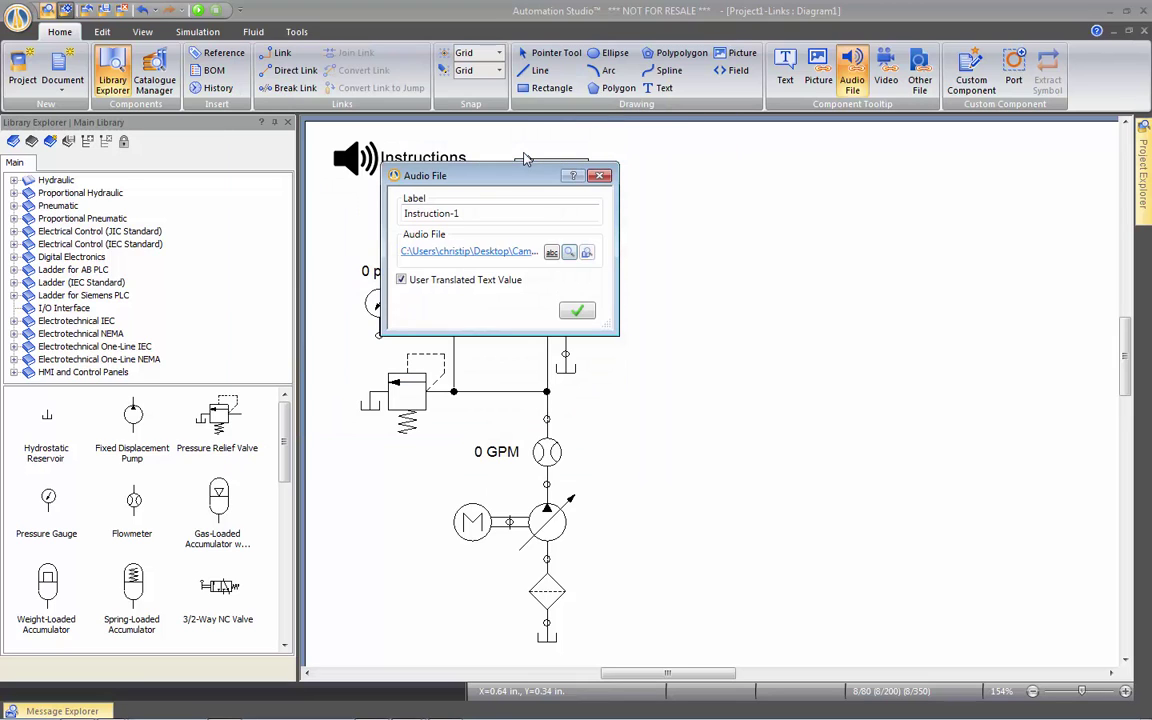
left_click(580, 309)
Exit audio-link mode and play the Instruction-1 clip from the Instructions picture's tooltip
key("Escape")
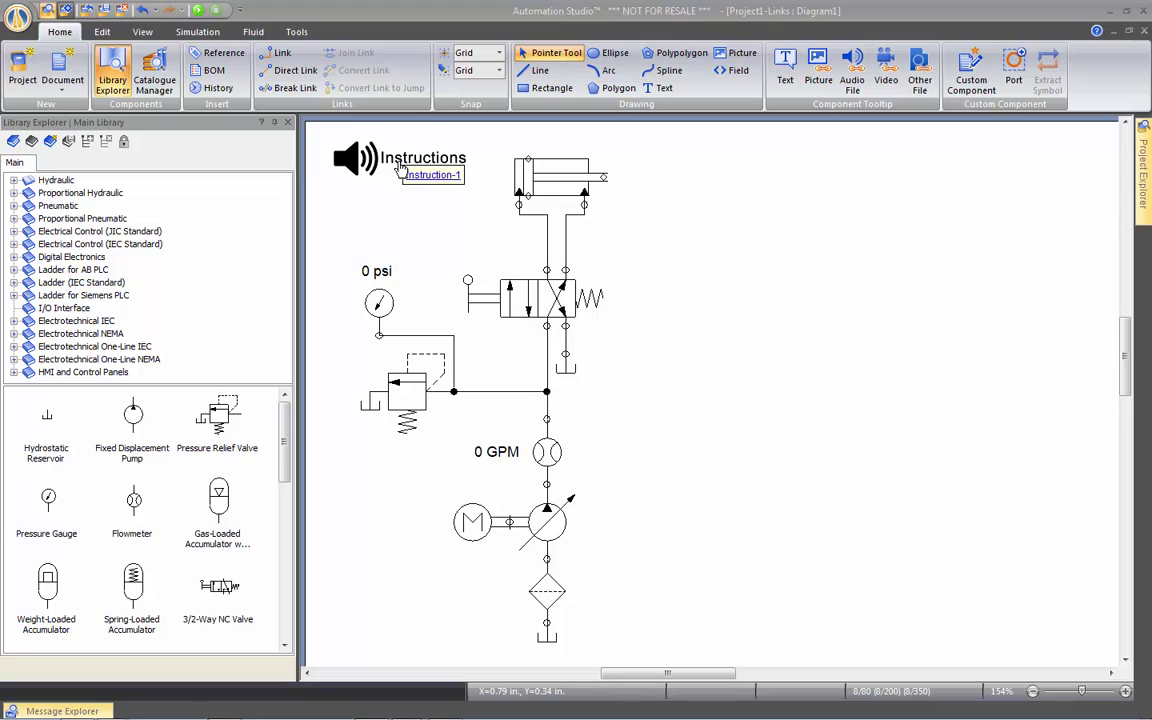
double_click(399, 168)
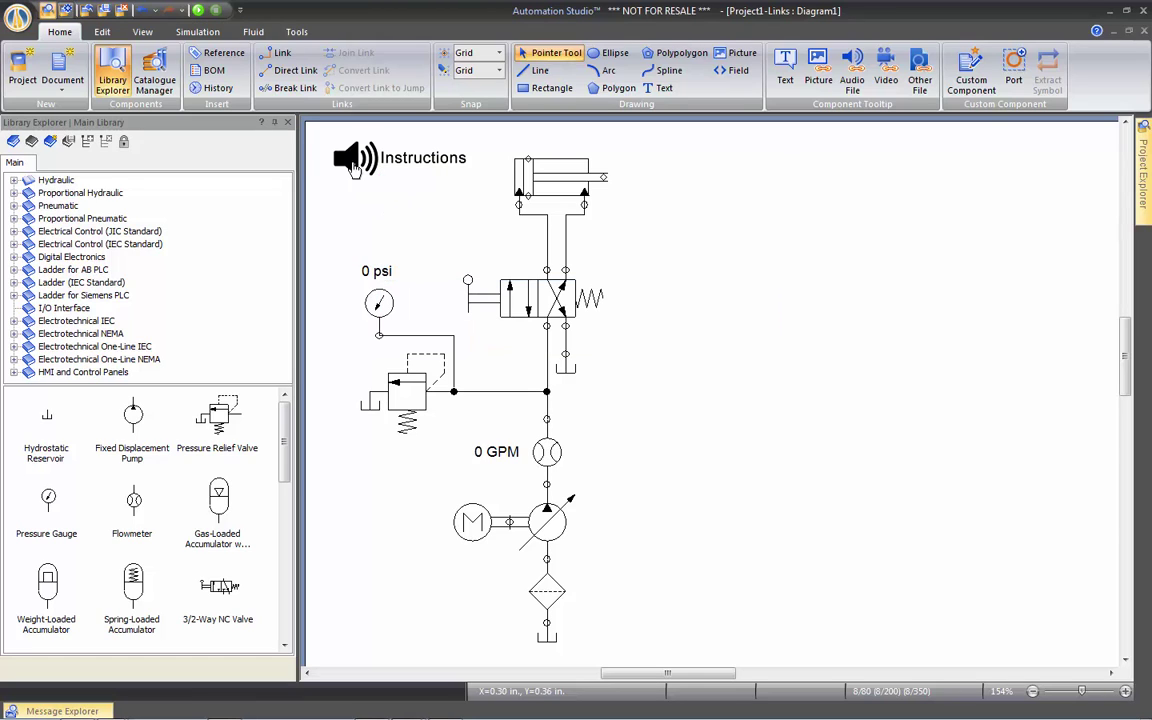
Copy the speaker Instructions picture just below the original and clear the selection
left_click_drag(378, 160, 378, 224)
left_click(637, 234)
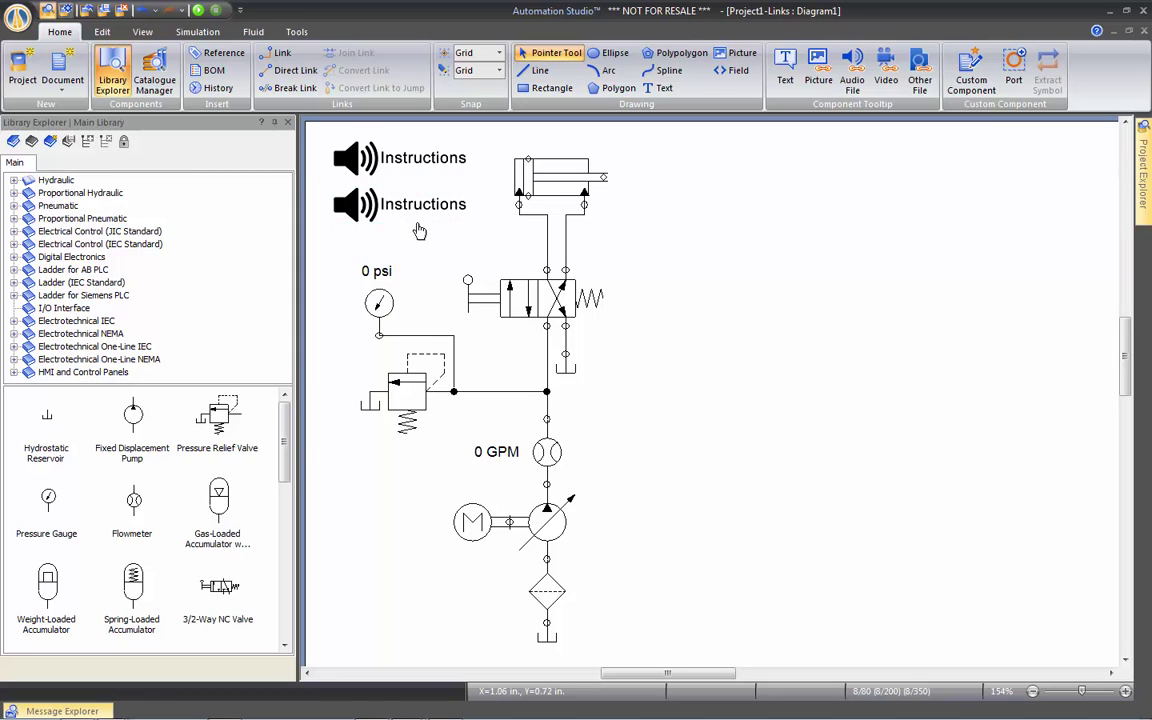